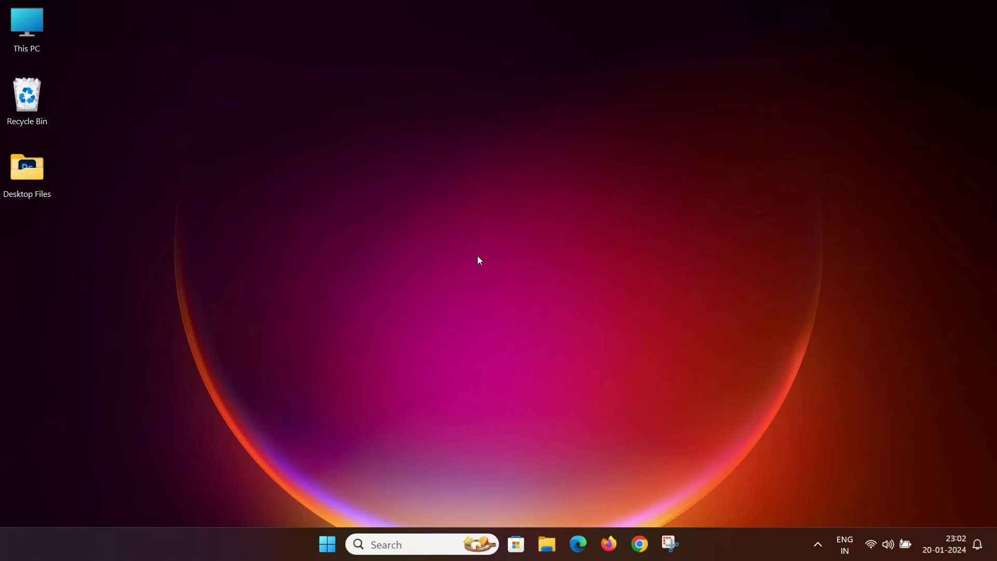
# - Search for cmd and launch Command Prompt as administrator, approving the UAC prompt
pyautogui.click(410, 538)
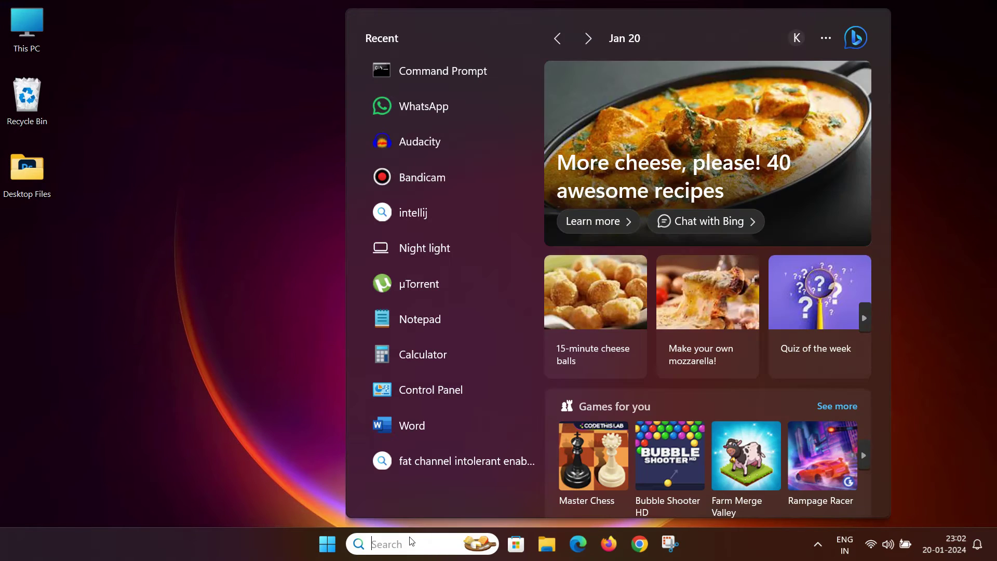
pyautogui.write('cmd')
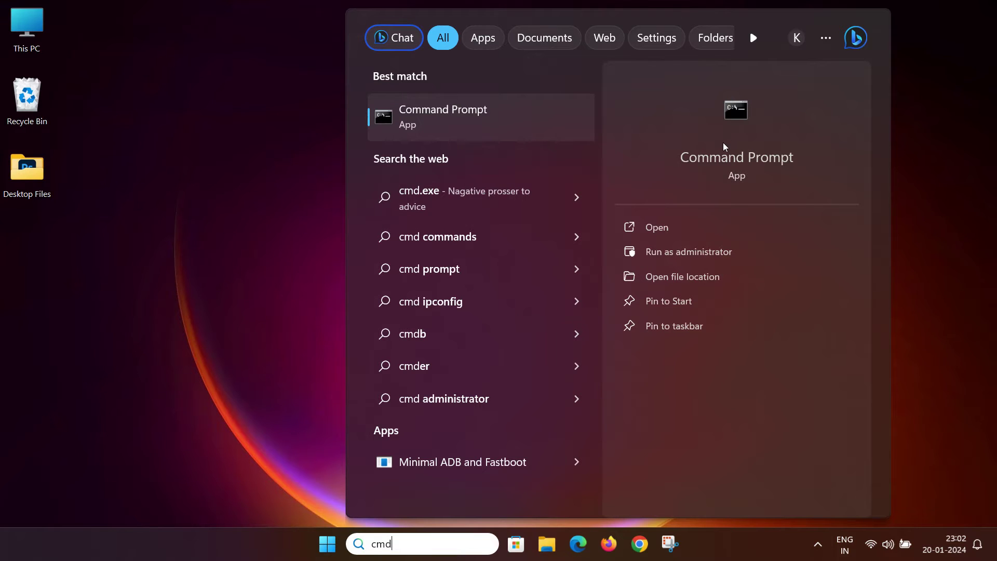
pyautogui.click(739, 253)
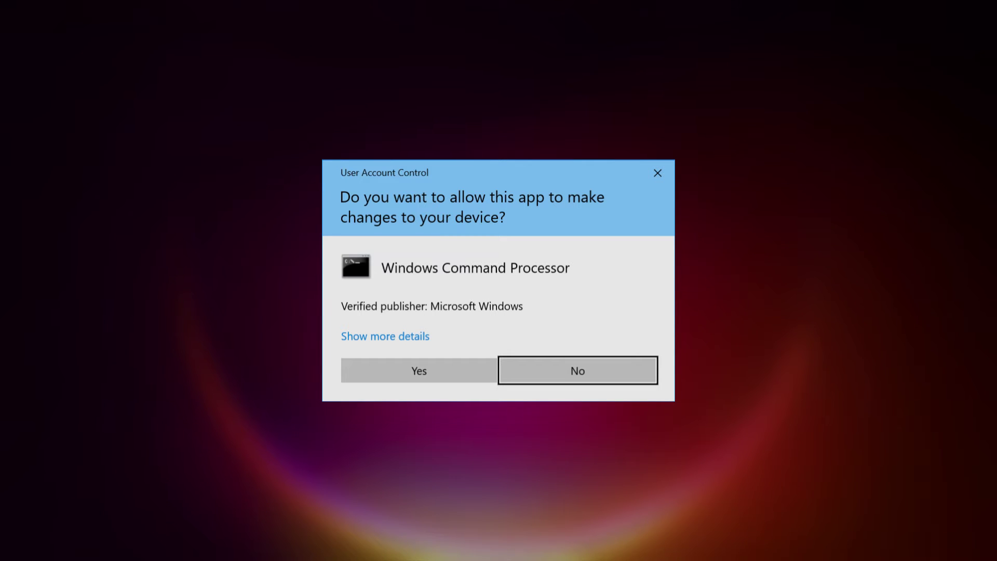
pyautogui.click(424, 377)
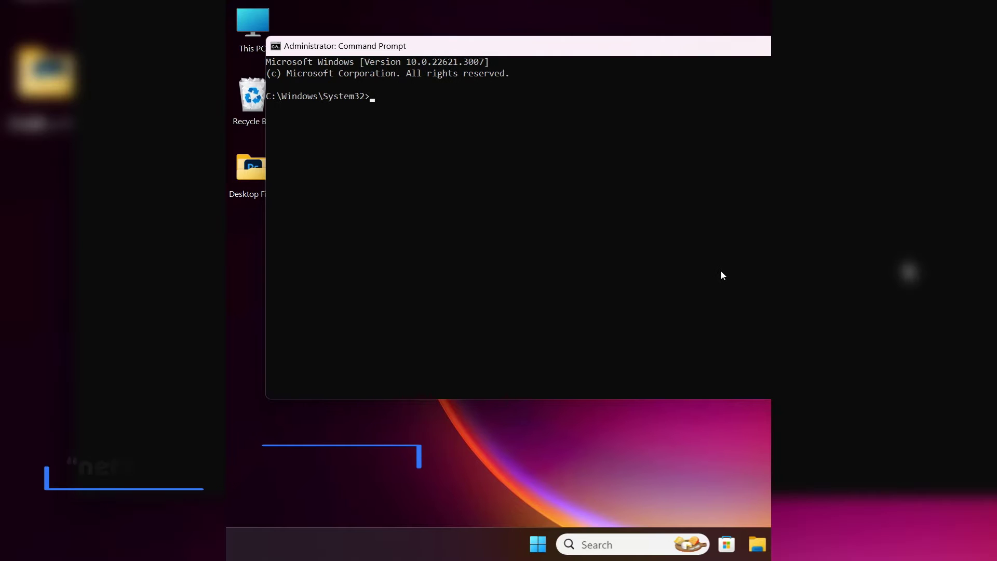
# - Run netsh wlan show drivers and highlight the supported radio types 802.11b/g/n/a/ac/ax
pyautogui.write('net')
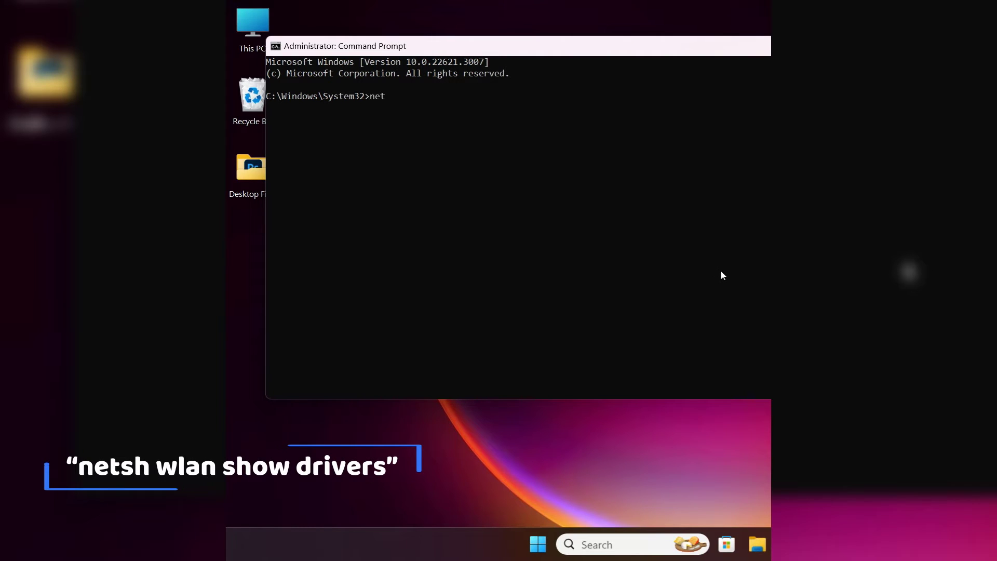
pyautogui.write('sh wlan show d')
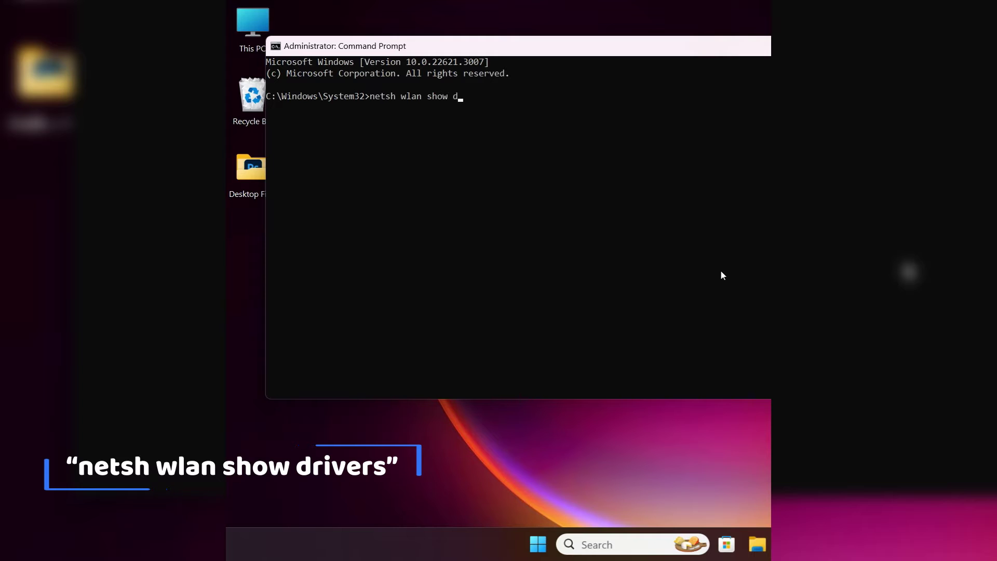
pyautogui.write('rivers')
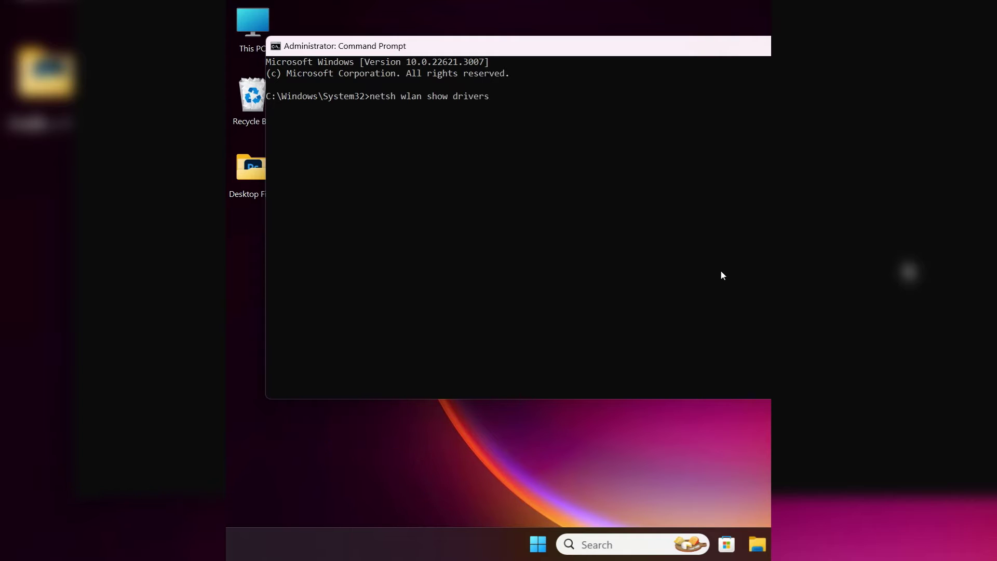
pyautogui.press('Return')
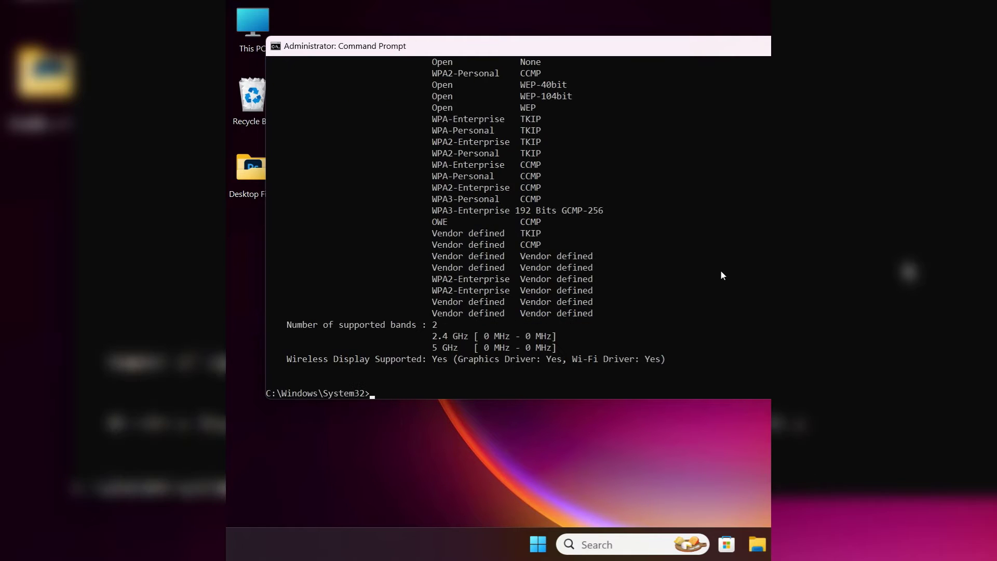
pyautogui.scroll(7, 722, 275)
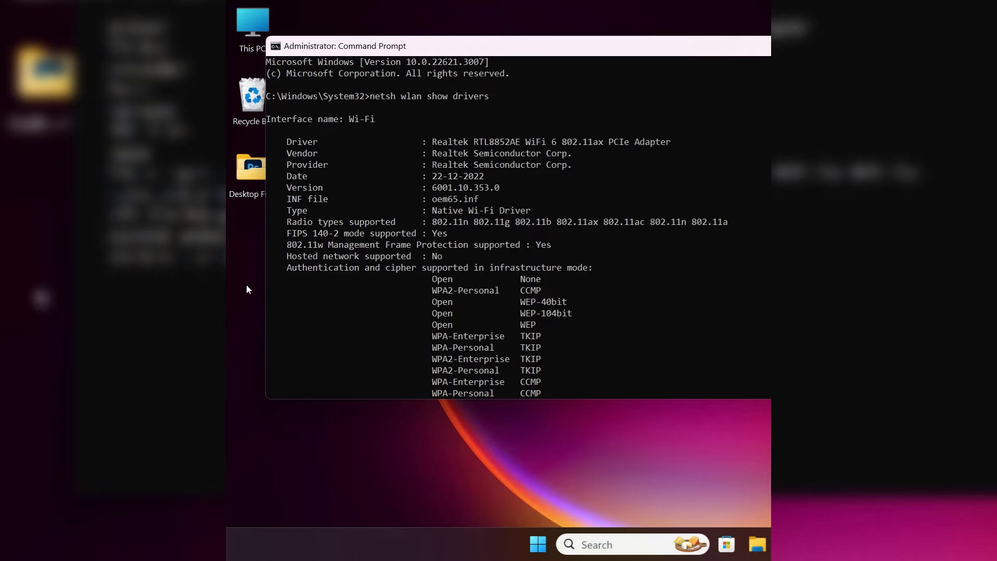
pyautogui.moveTo(281, 227); pyautogui.dragTo(396, 226)
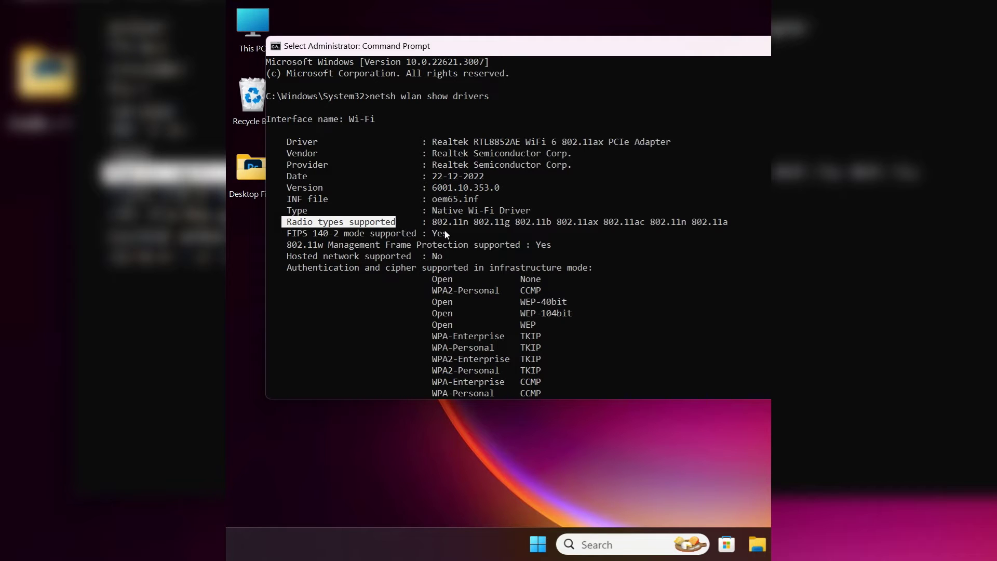
pyautogui.moveTo(433, 224); pyautogui.dragTo(552, 225)
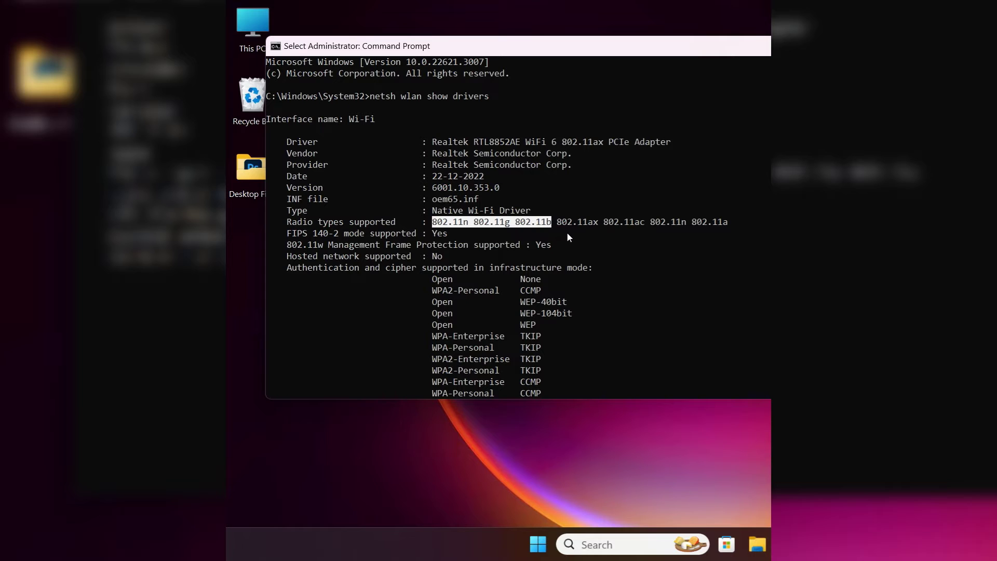
pyautogui.moveTo(604, 225); pyautogui.dragTo(729, 224)
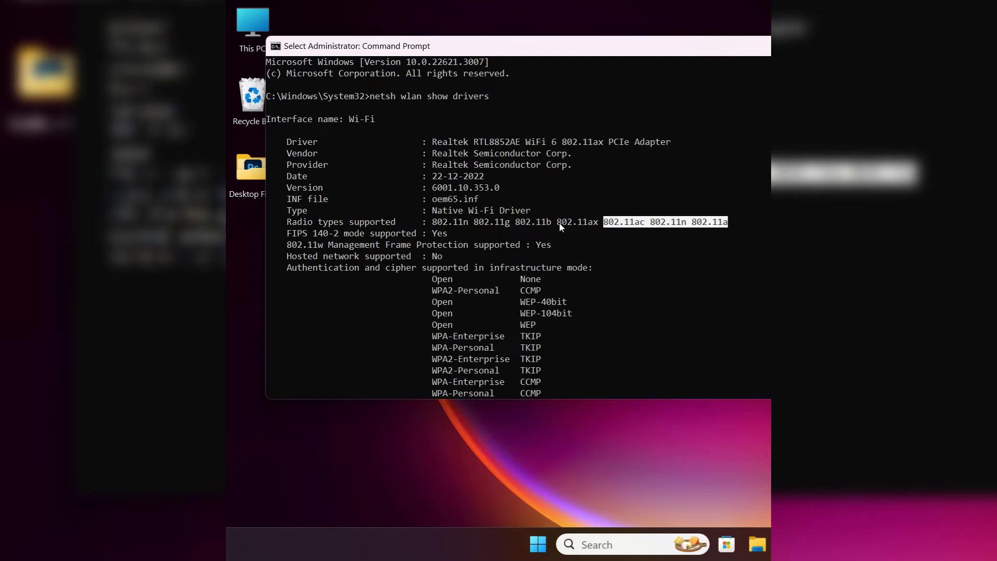
pyautogui.moveTo(556, 224); pyautogui.dragTo(597, 227)
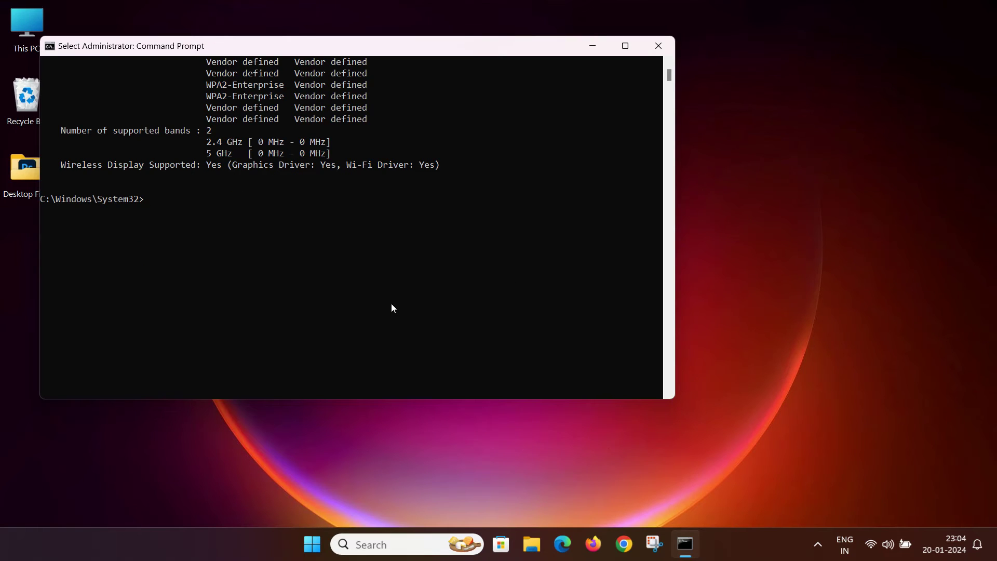
# - Run ipconfig and copy the Wi-Fi default gateway address 192.168.1.1
pyautogui.write('ipconfig')
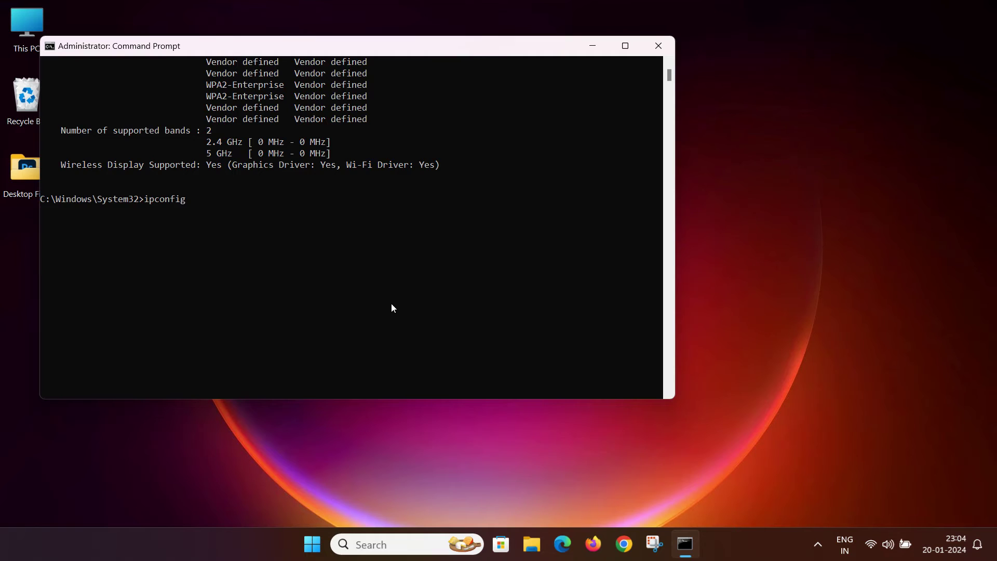
pyautogui.press('Return')
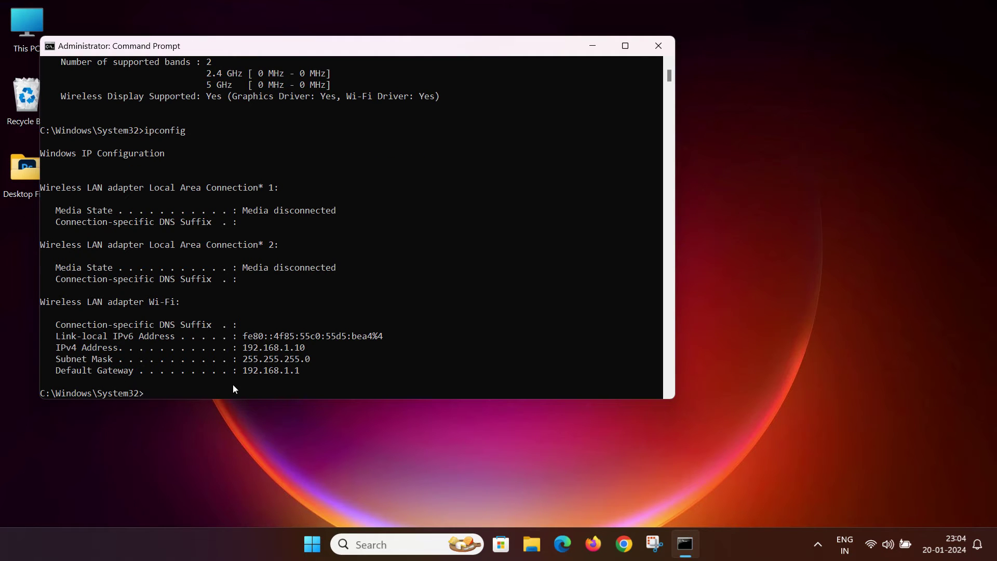
pyautogui.moveTo(244, 370); pyautogui.dragTo(260, 368)
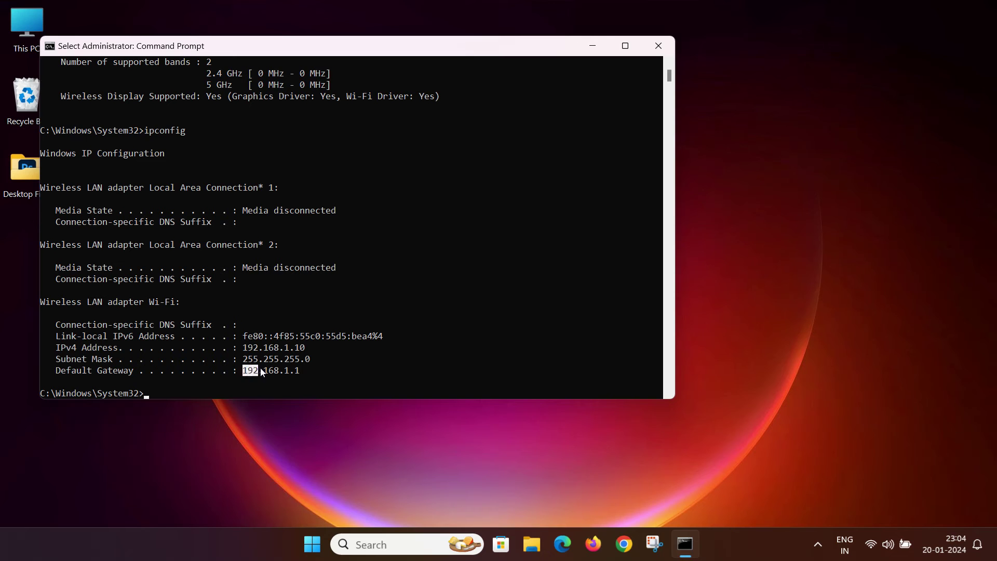
pyautogui.rightClick(297, 371)
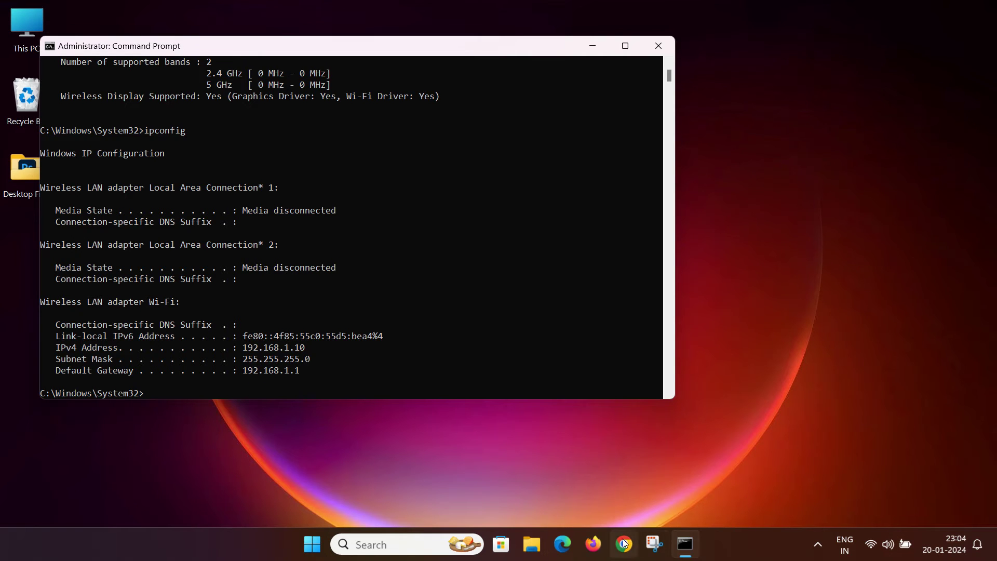
pyautogui.click(623, 544)
# - Load the router login page by pasting 192.168.1.1 into Chrome's address bar
pyautogui.click(422, 57)
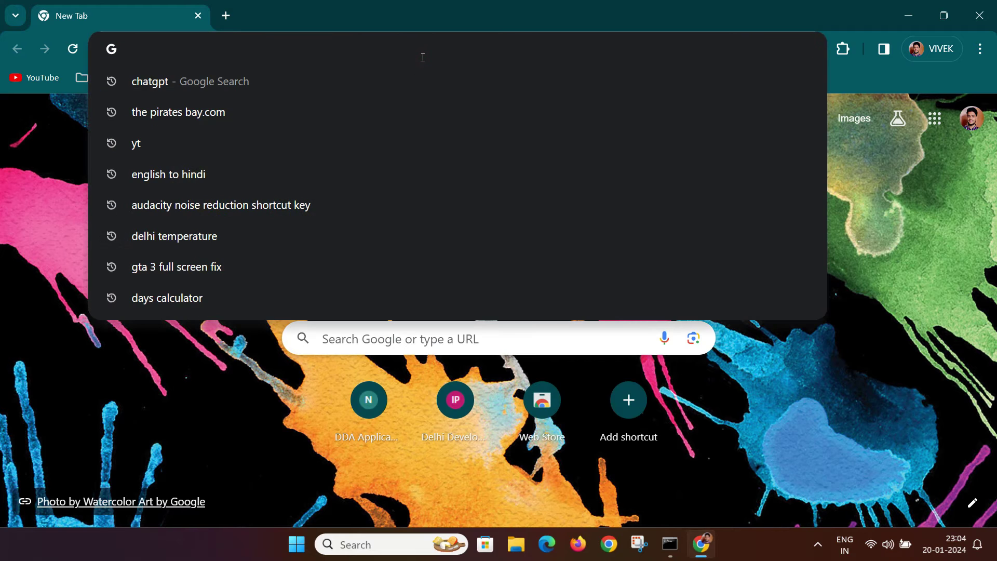
pyautogui.write('192.168.1.1')
pyautogui.press('Return')
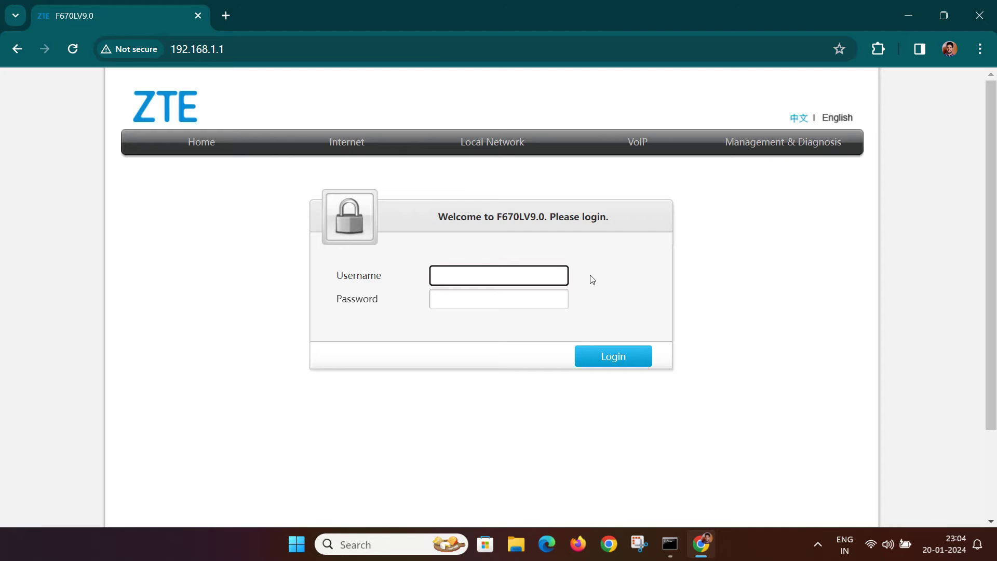
# - Log in with the router's username and password, dismissing the password warning
pyautogui.write('admin')
pyautogui.press('Tab')
pyautogui.write('admin')
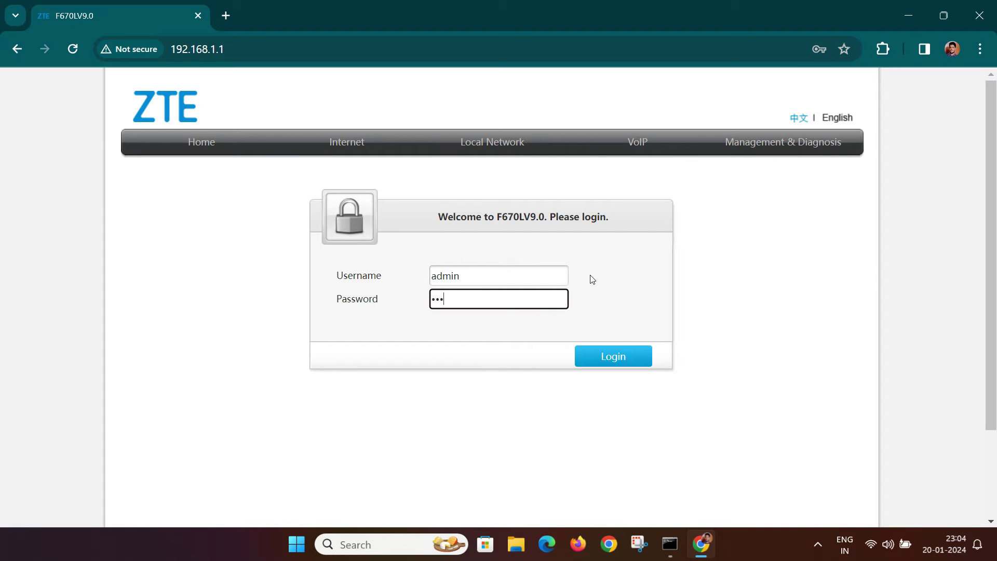
pyautogui.click(611, 356)
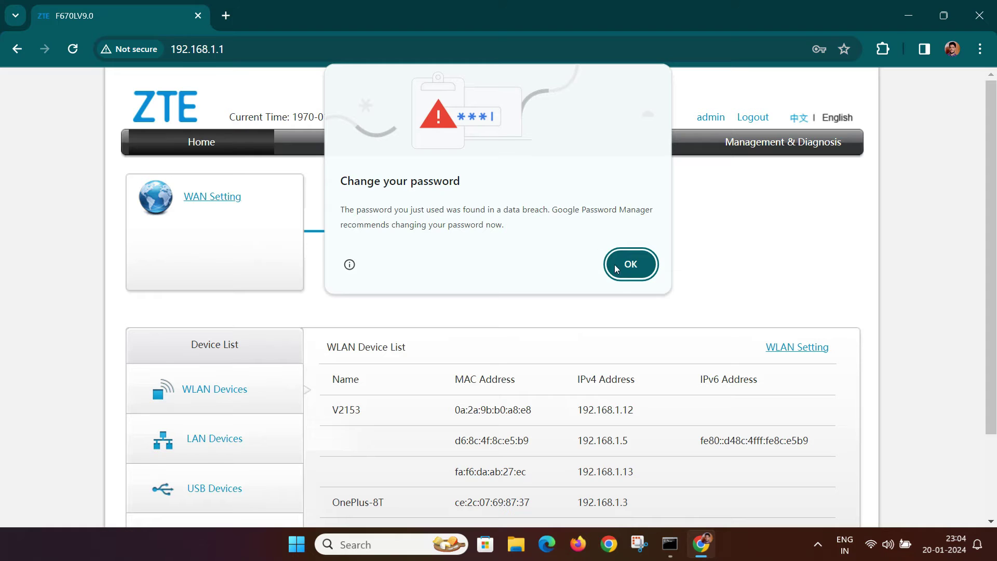
pyautogui.click(636, 270)
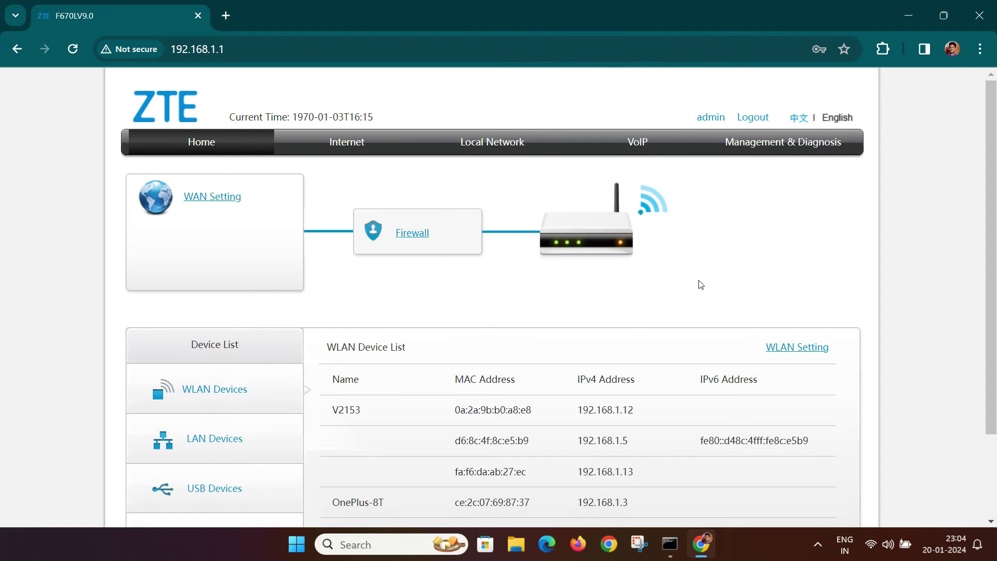
# - Go to Local Network > WLAN to view the Basic page with 2.4GHz and 5GHz enabled
pyautogui.scroll(-2, 700, 284)
pyautogui.scroll(2, 699, 281)
pyautogui.click(509, 149)
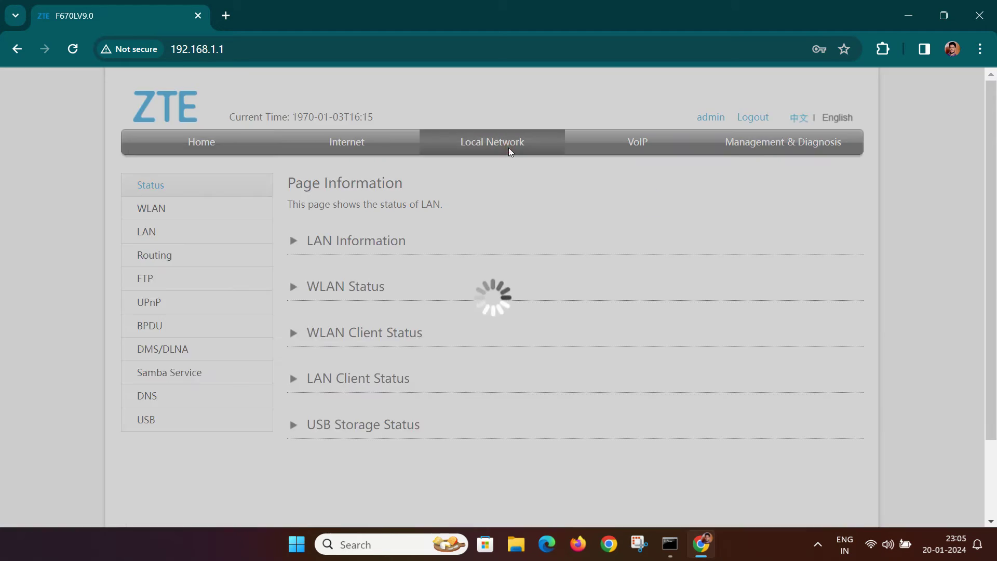
pyautogui.click(150, 208)
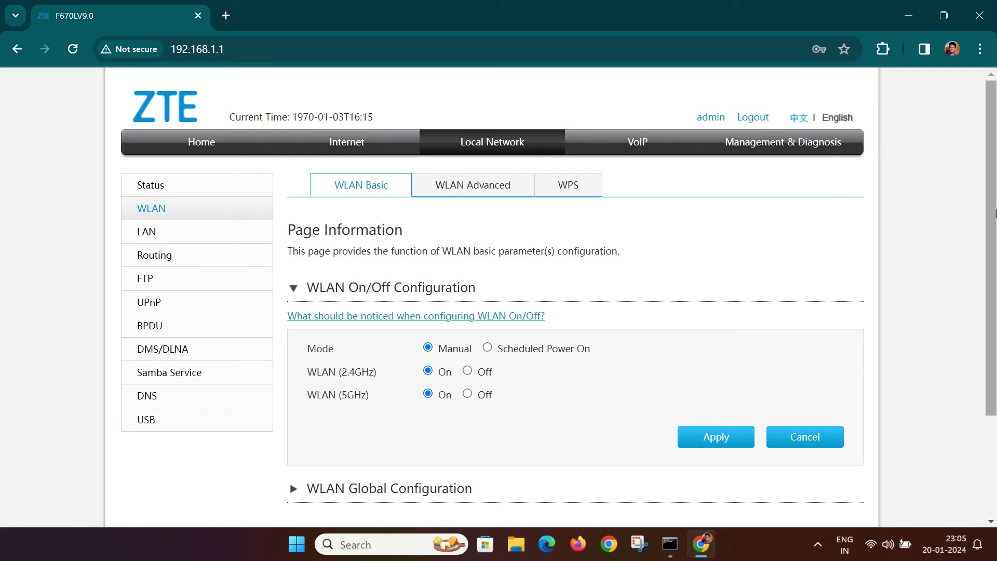
pyautogui.moveTo(993, 210); pyautogui.dragTo(996, 254)
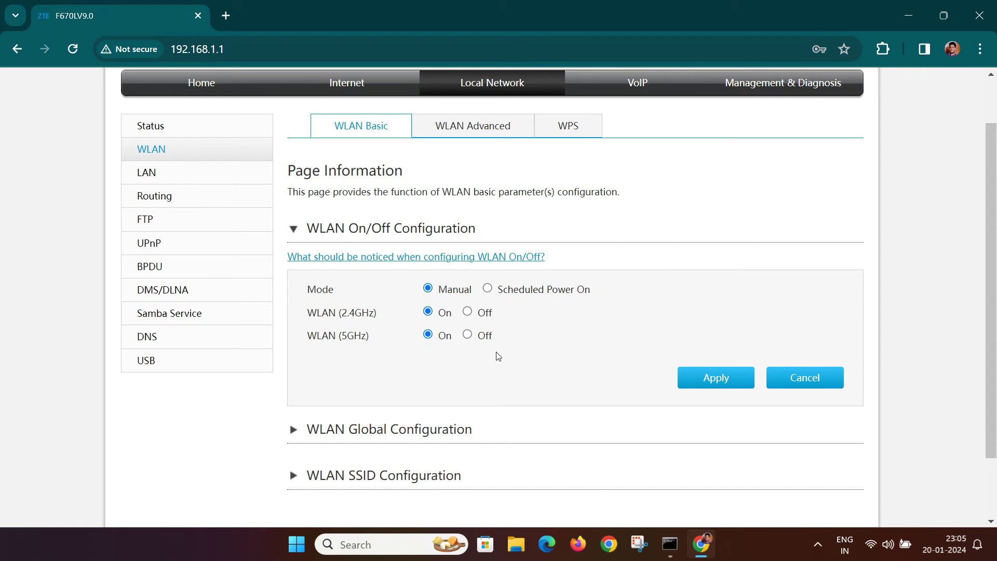
pyautogui.scroll(-2, 457, 370)
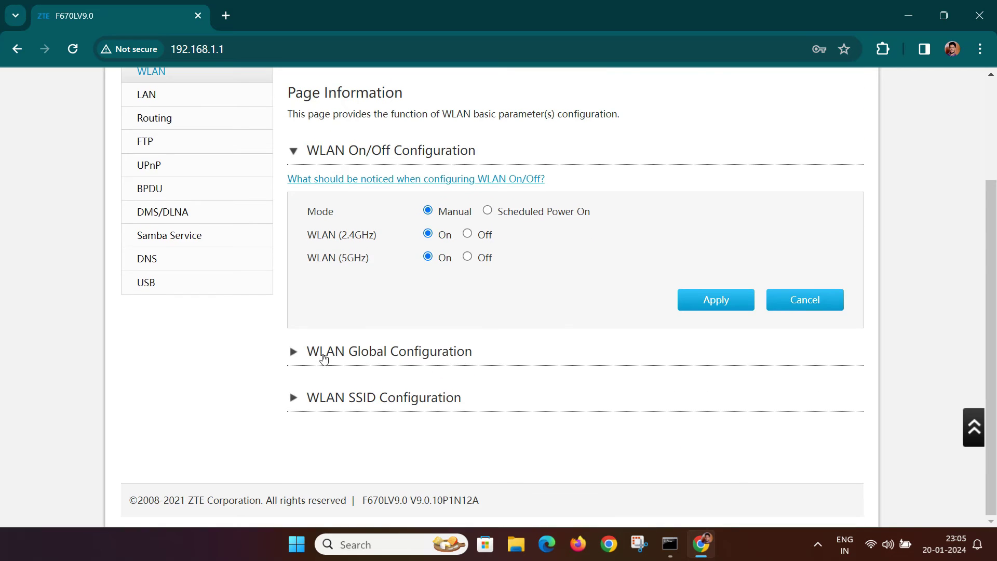
# - Expand WLAN Global Configuration and its 5GHz section to review the band settings
pyautogui.click(293, 352)
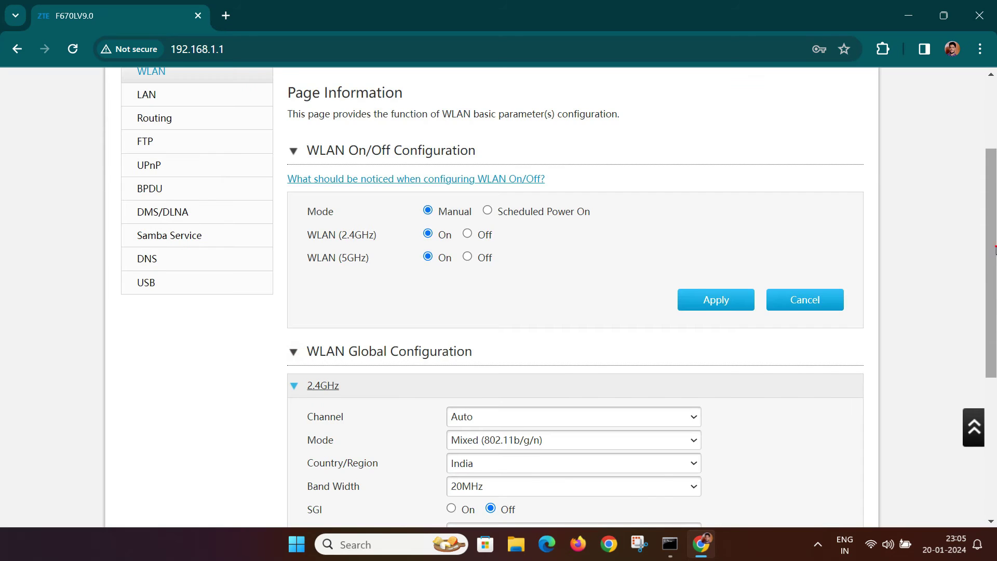
pyautogui.moveTo(995, 254); pyautogui.dragTo(995, 362)
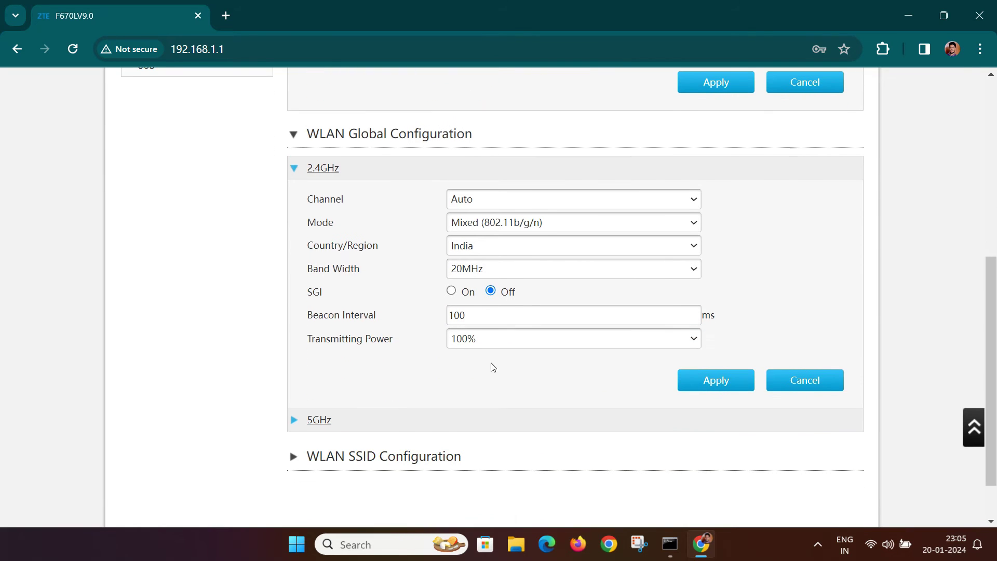
pyautogui.click(311, 422)
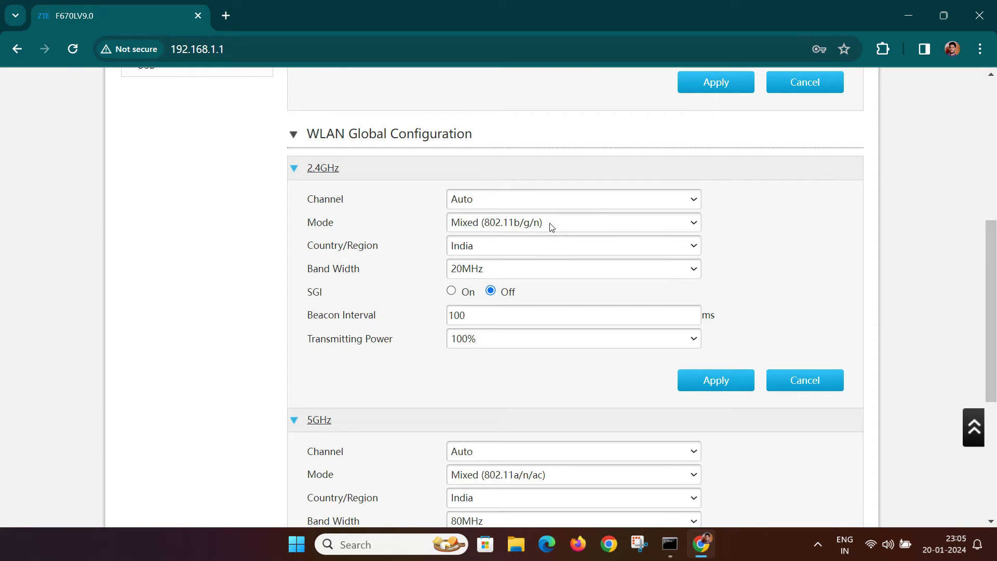
pyautogui.scroll(-4, 995, 267)
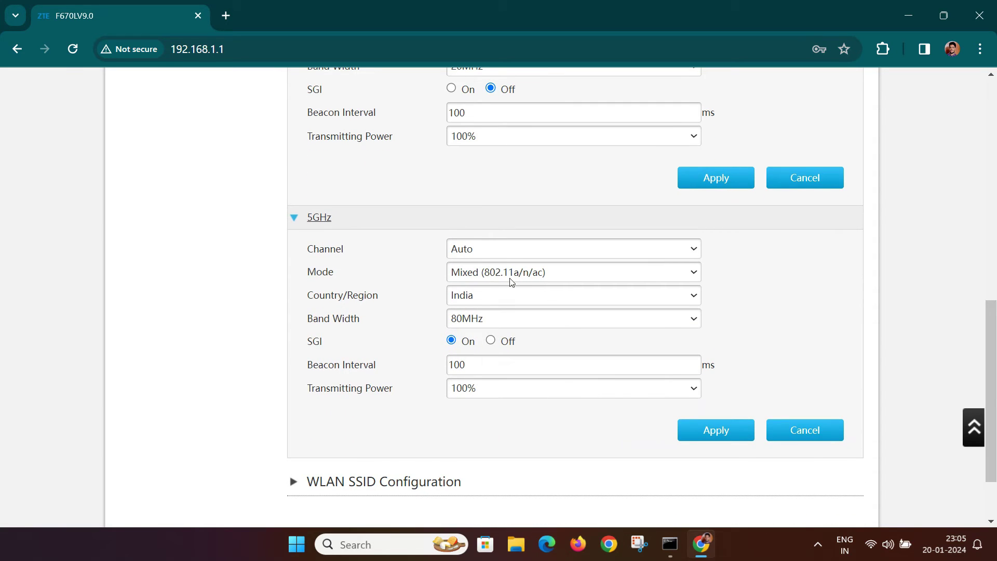
pyautogui.scroll(-2, 561, 337)
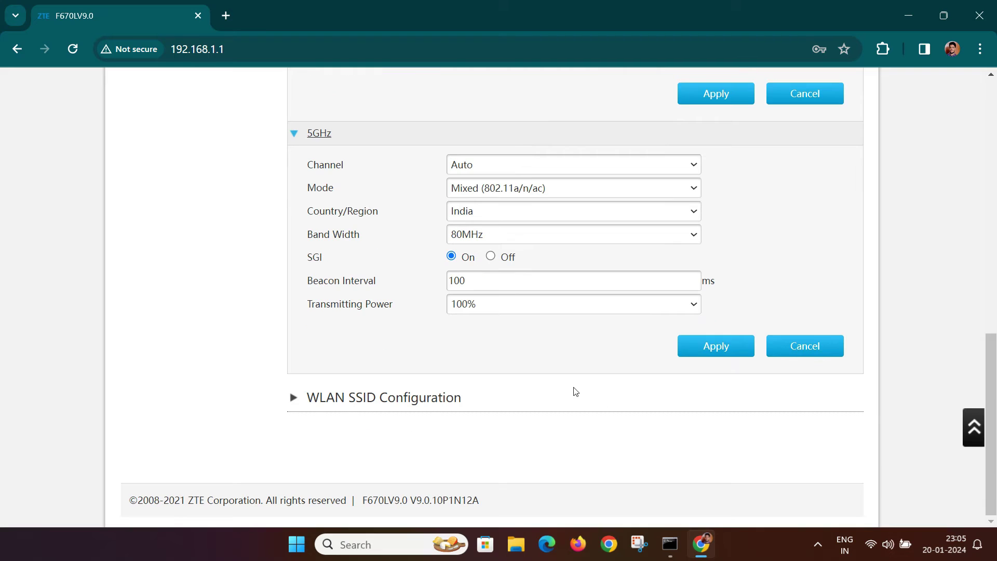
# - Expand WLAN SSID Configuration to review SSID5 (5GHz), then close Chrome
pyautogui.click(362, 397)
pyautogui.scroll(-6, 384, 338)
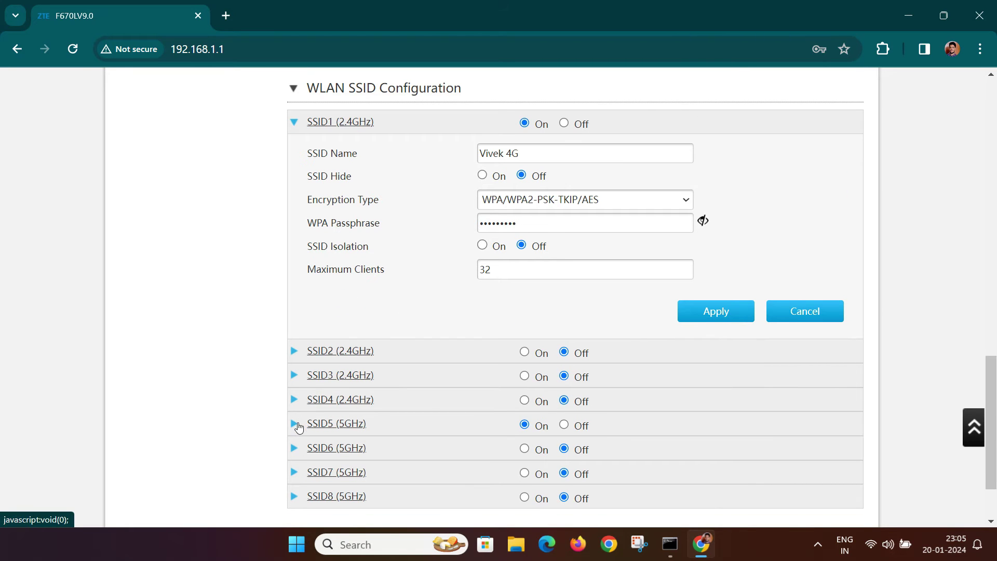
pyautogui.click(299, 427)
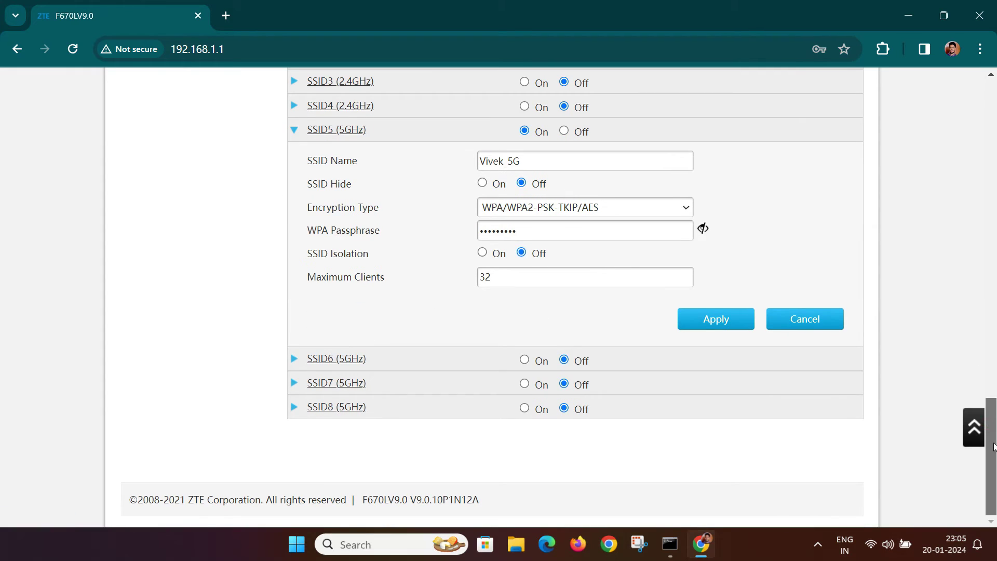
pyautogui.scroll(1, 995, 436)
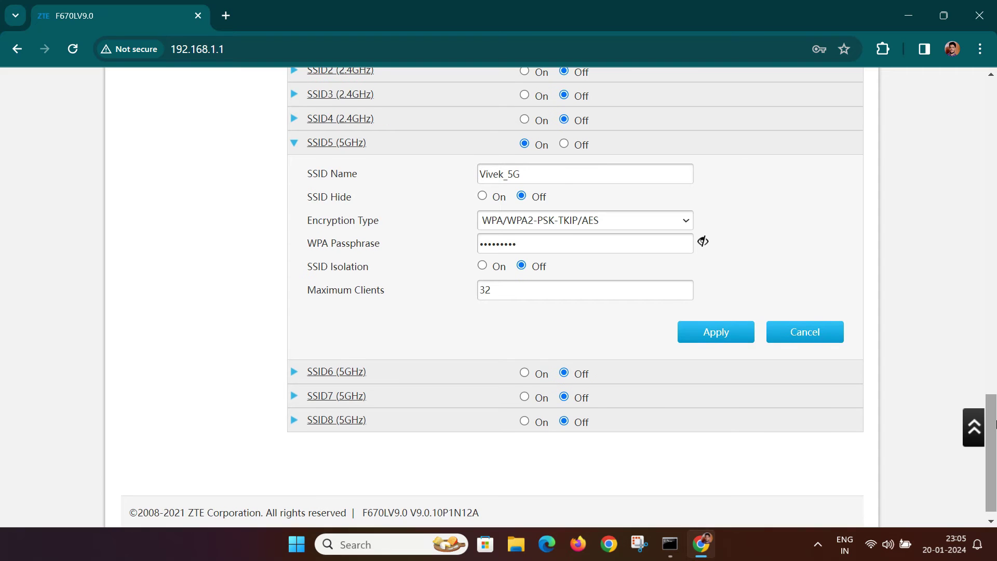
pyautogui.moveTo(995, 423); pyautogui.dragTo(994, 89)
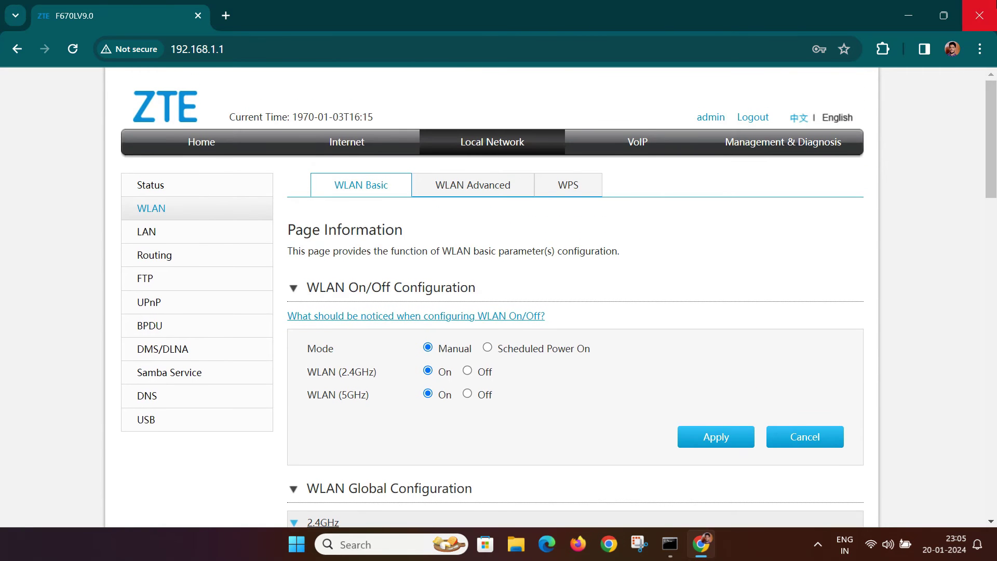
pyautogui.click(979, 15)
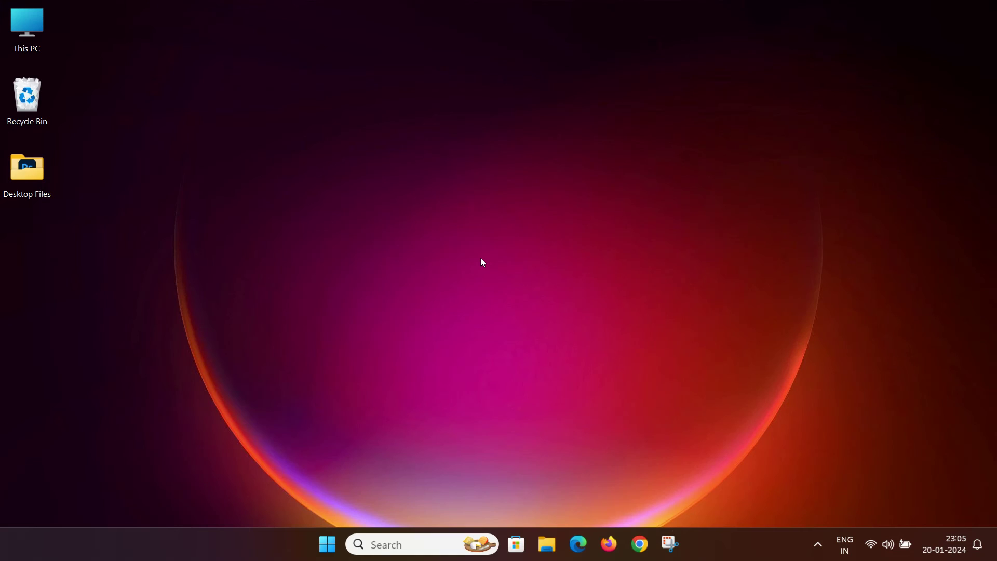
pyautogui.rightClick(327, 544)
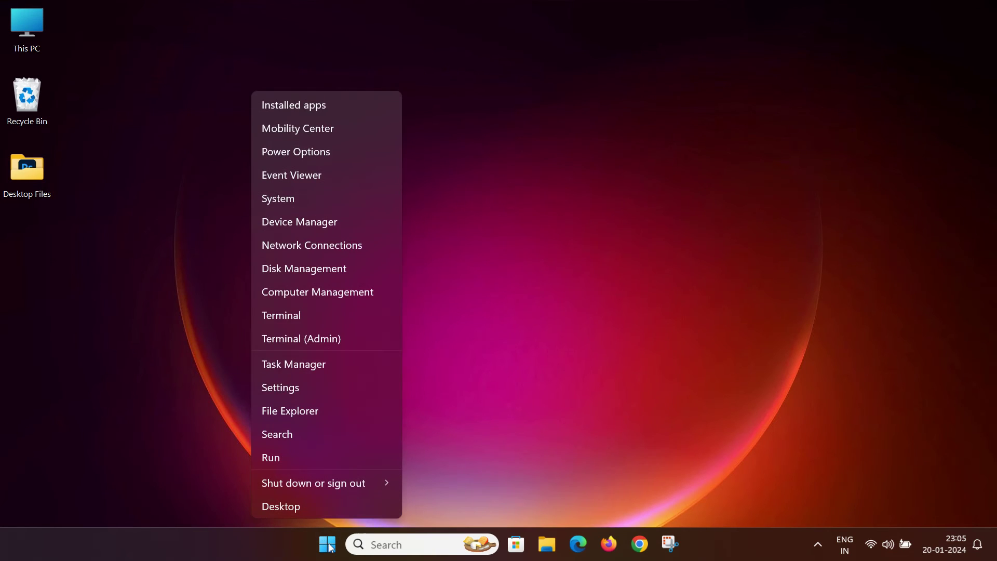
# - Open Device Manager maximized, expand Network adapters, and open the Realtek RTL8852AE adapter's Properties
pyautogui.click(334, 222)
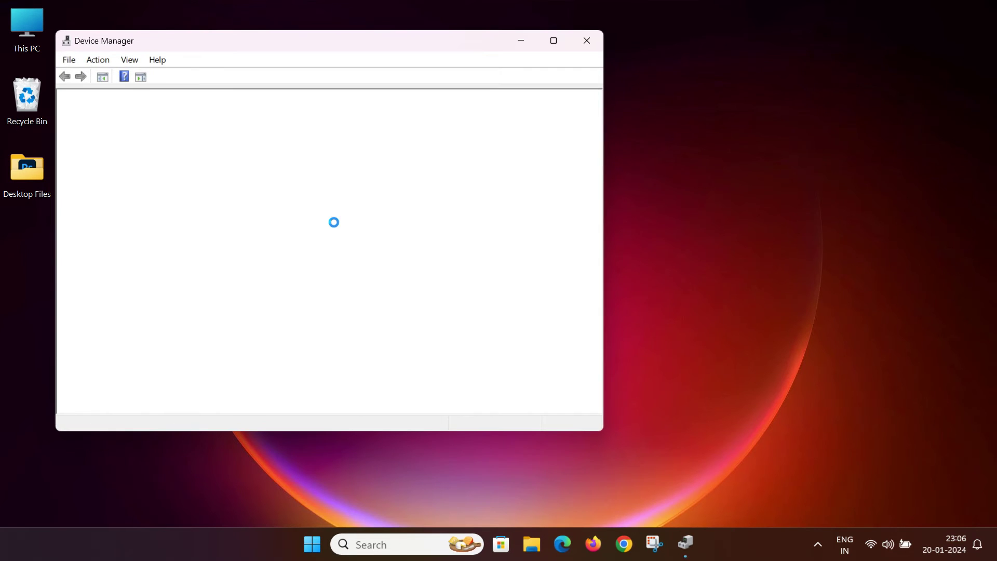
pyautogui.click(552, 41)
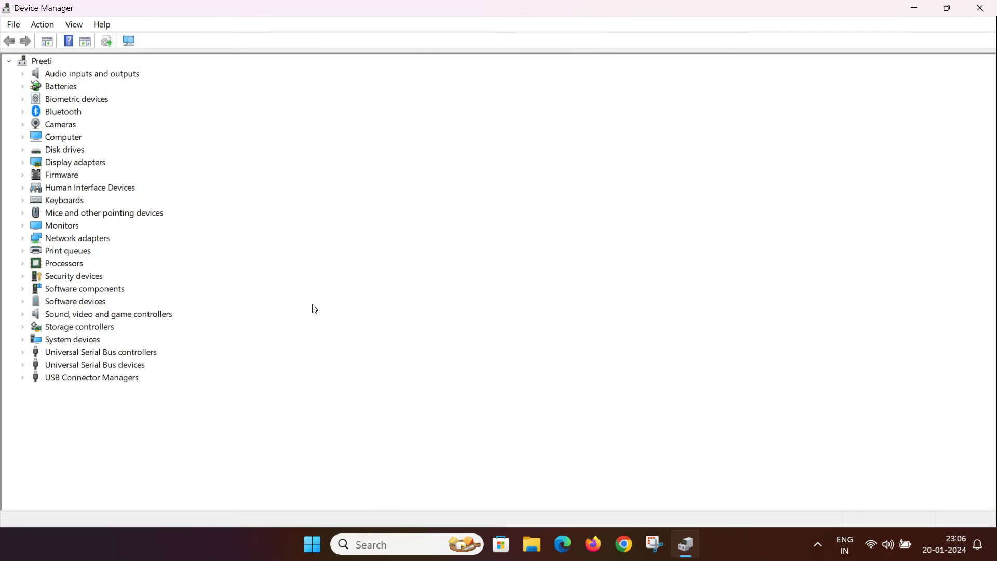
pyautogui.click(63, 240)
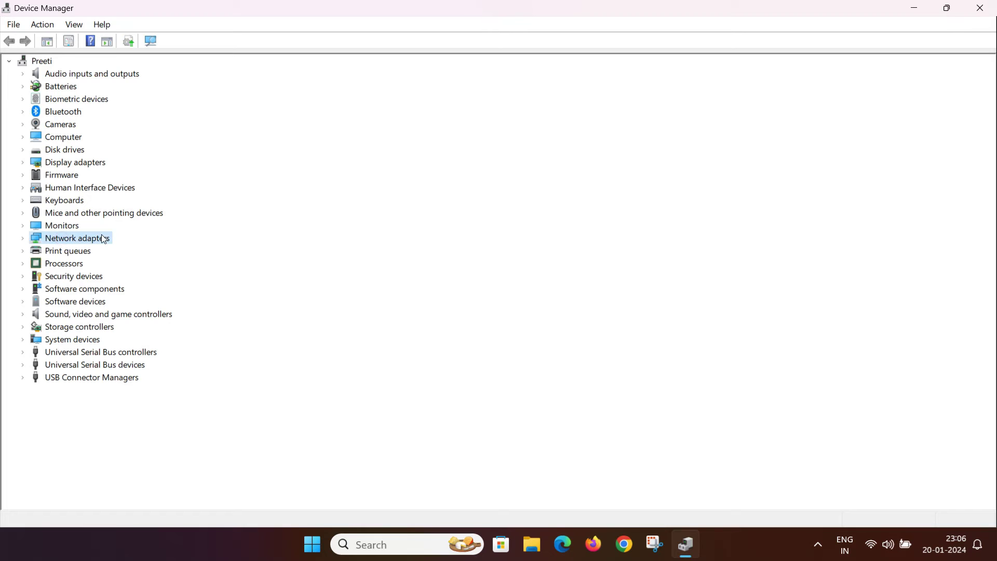
pyautogui.doubleClick(103, 241)
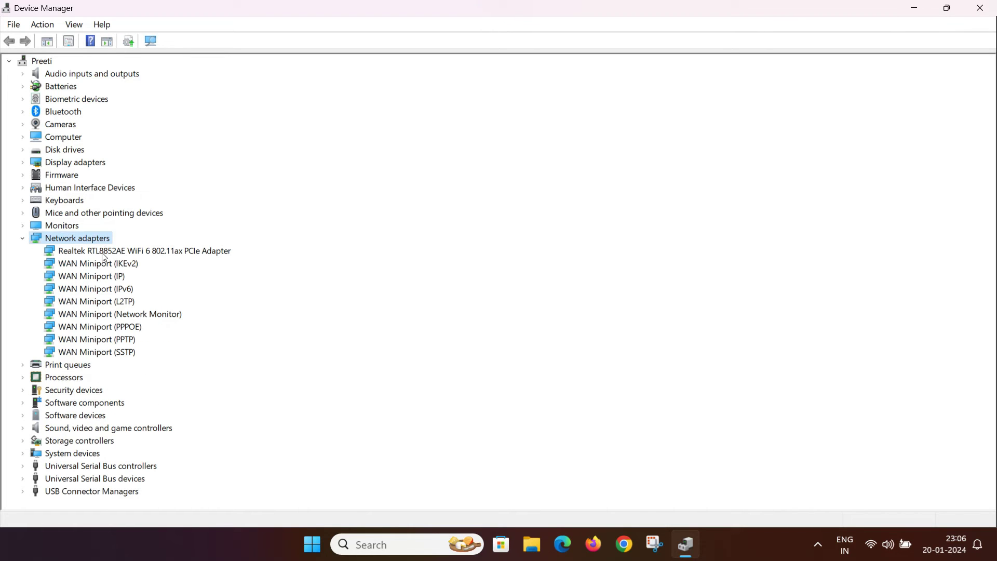
pyautogui.click(106, 254)
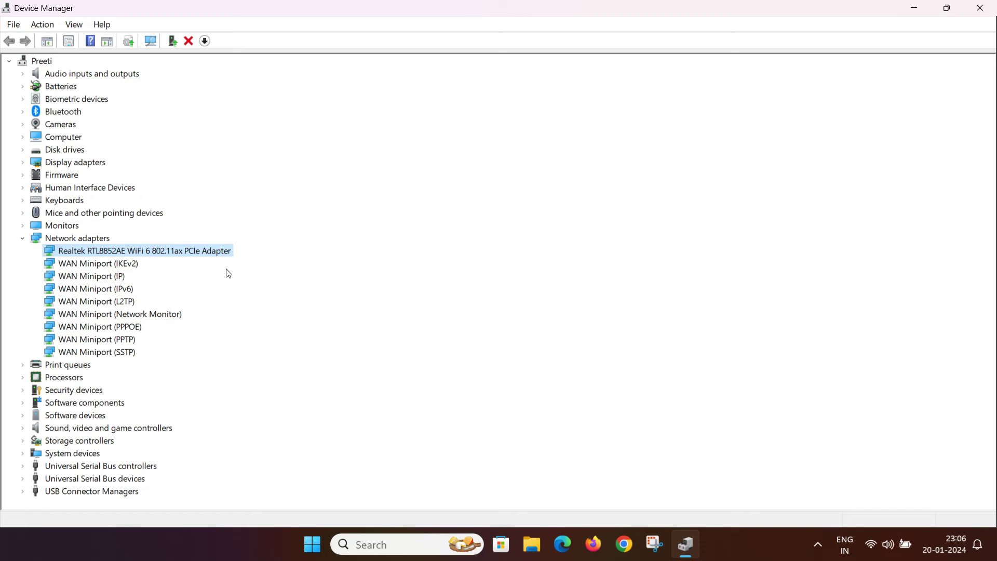
pyautogui.doubleClick(152, 253)
pyautogui.rightClick(152, 252)
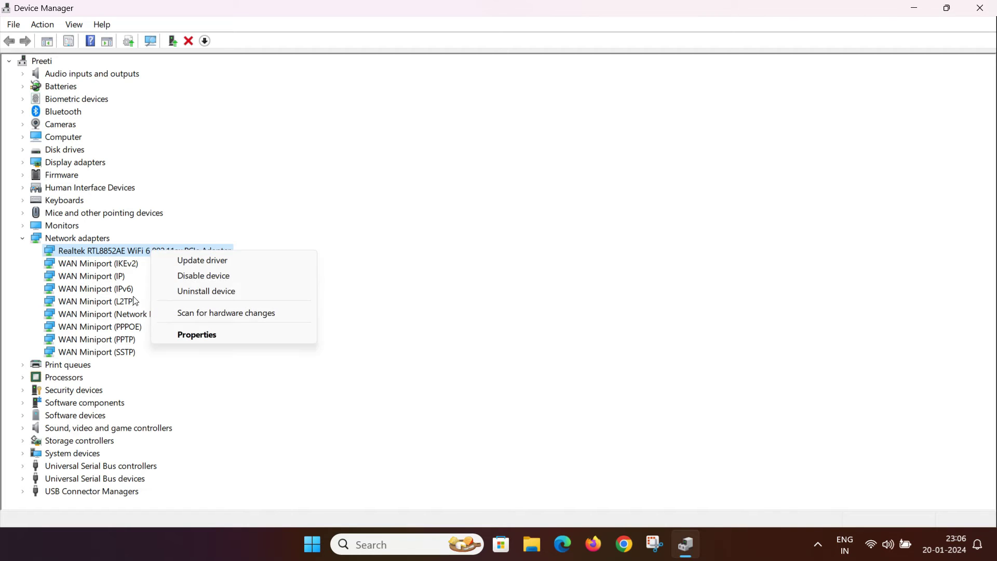
pyautogui.click(185, 336)
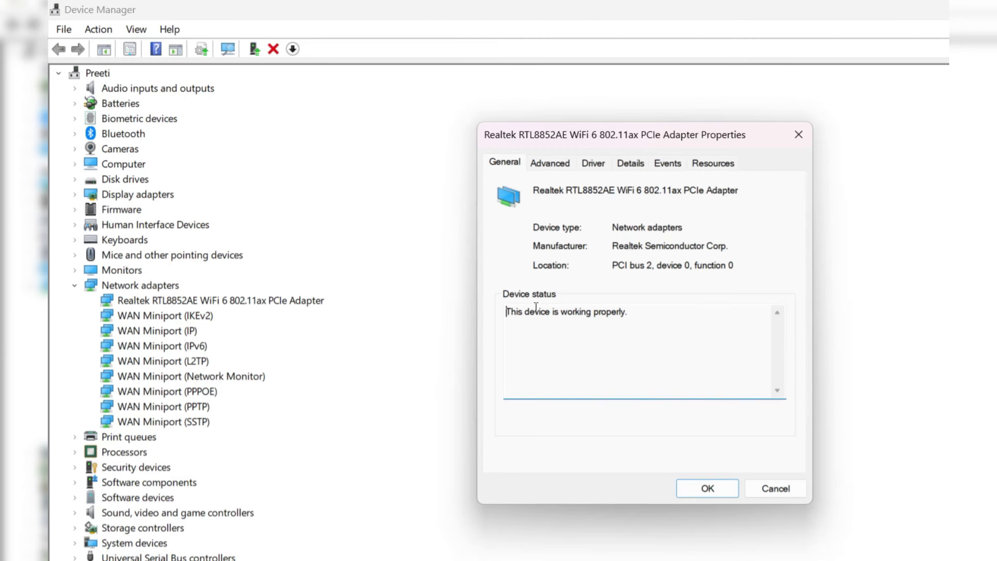
# - Search automatically for a Realtek driver update; the best driver (6001.10.353.0) is already installed
pyautogui.click(591, 164)
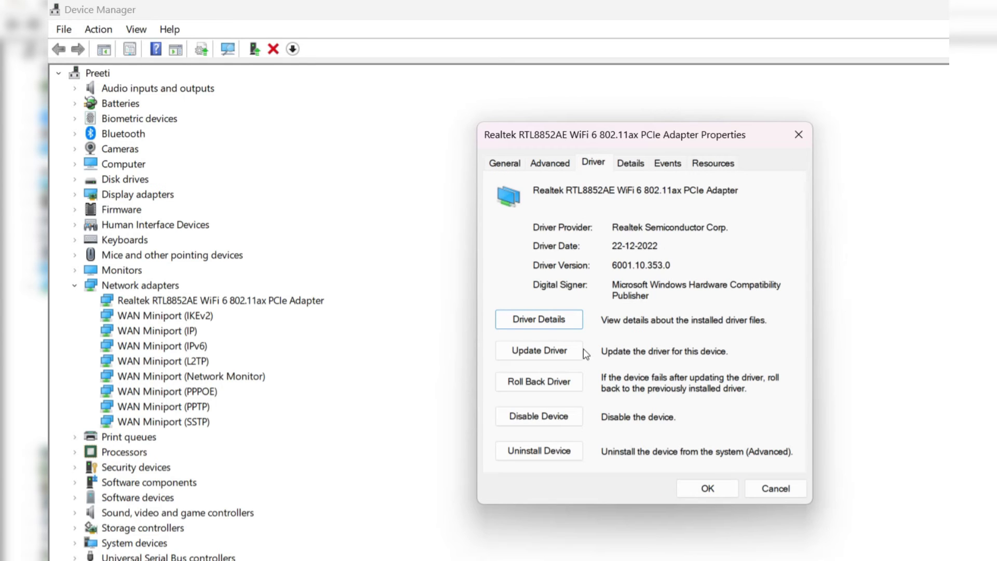
pyautogui.click(540, 353)
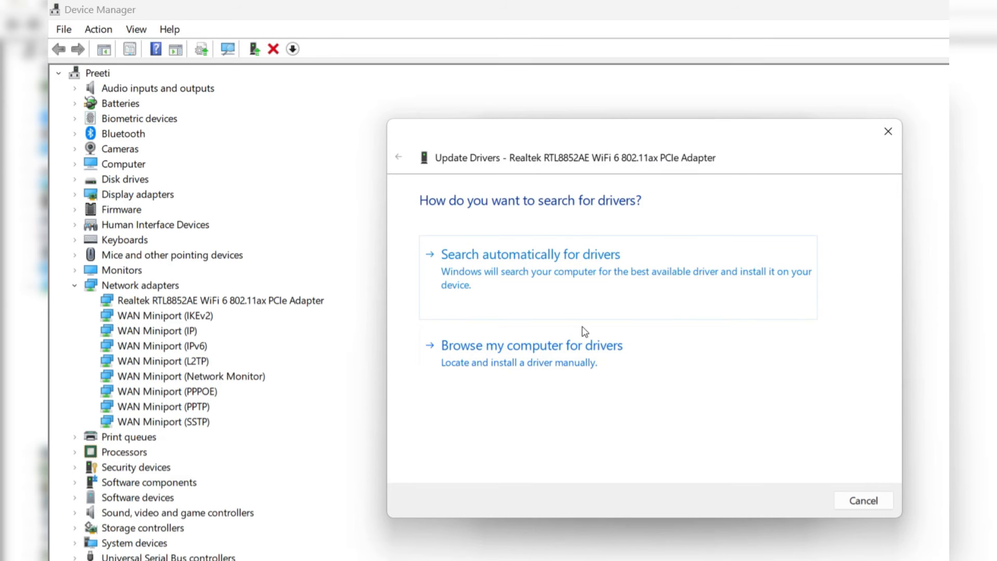
pyautogui.click(571, 263)
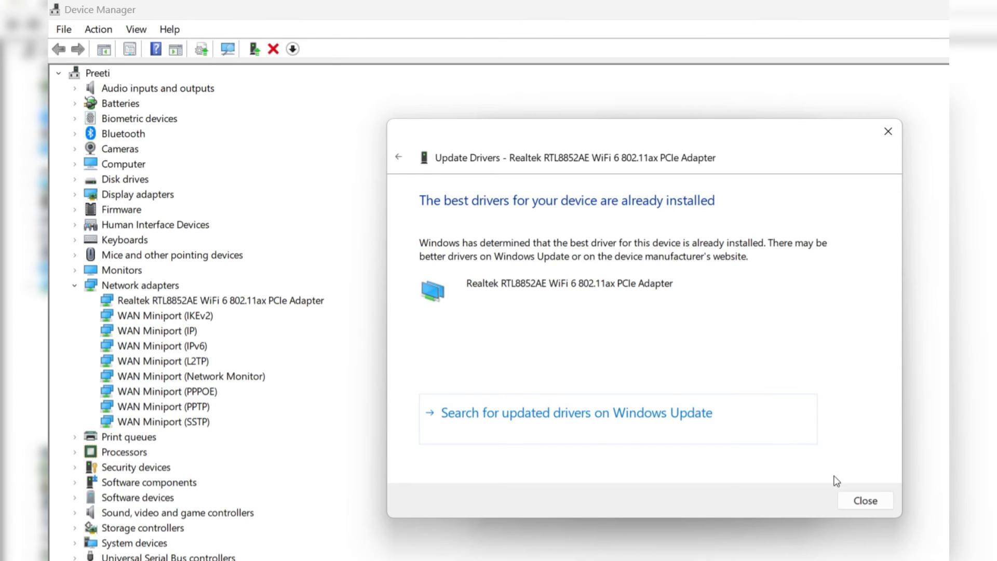
pyautogui.click(851, 505)
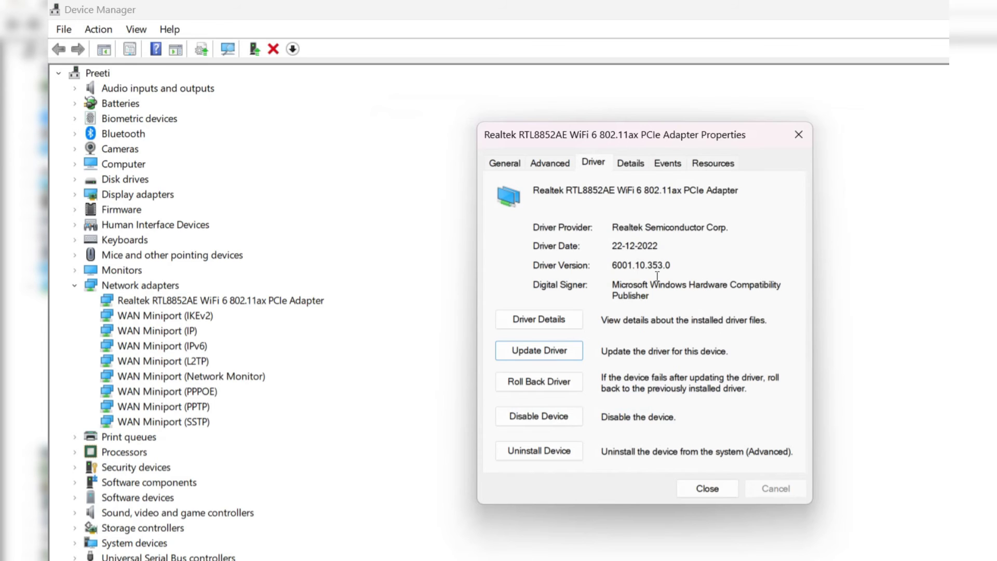
# - On the Advanced tab, set Preferred Band to '3. 5G first'
pyautogui.click(558, 167)
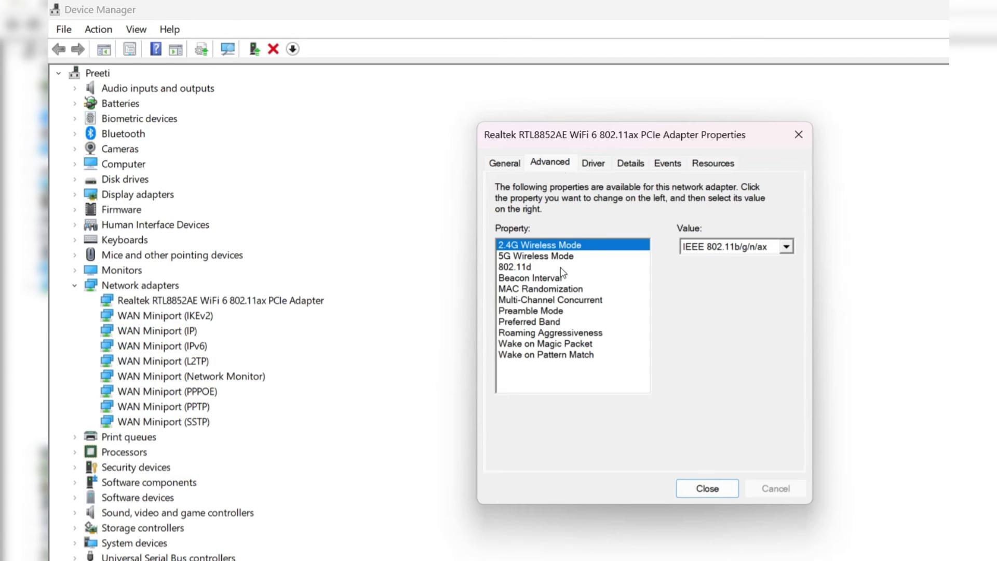
pyautogui.click(526, 321)
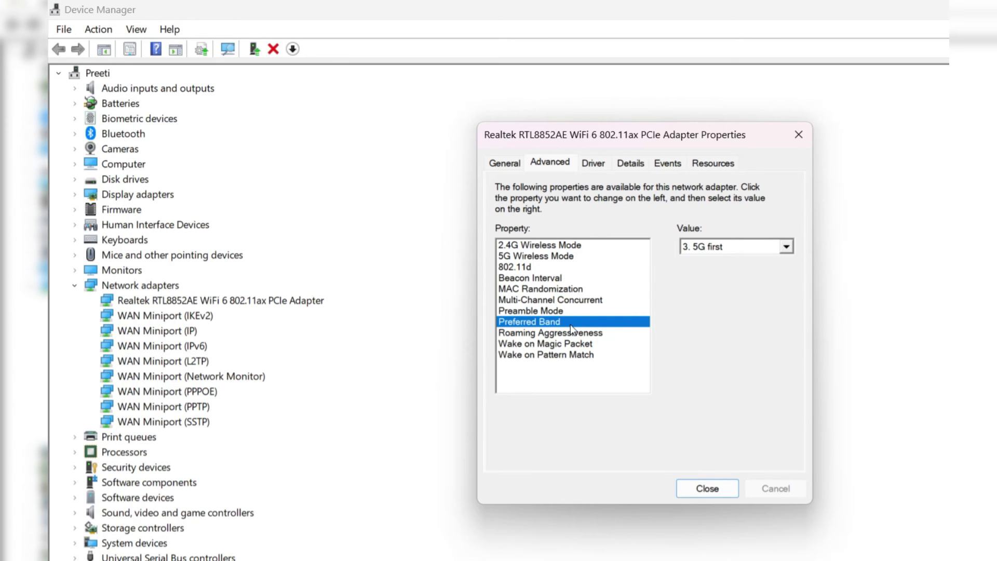
pyautogui.click(704, 248)
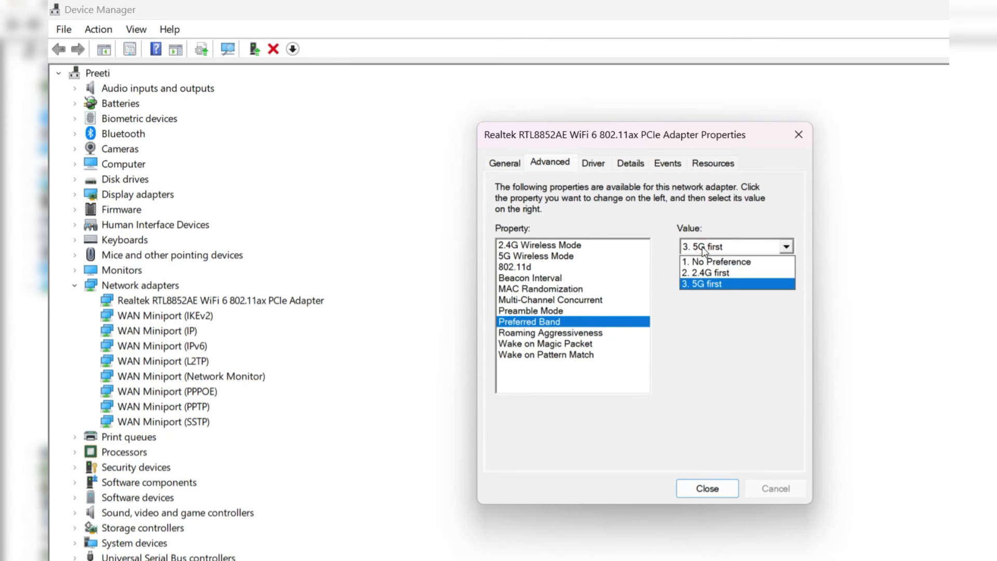
pyautogui.click(704, 284)
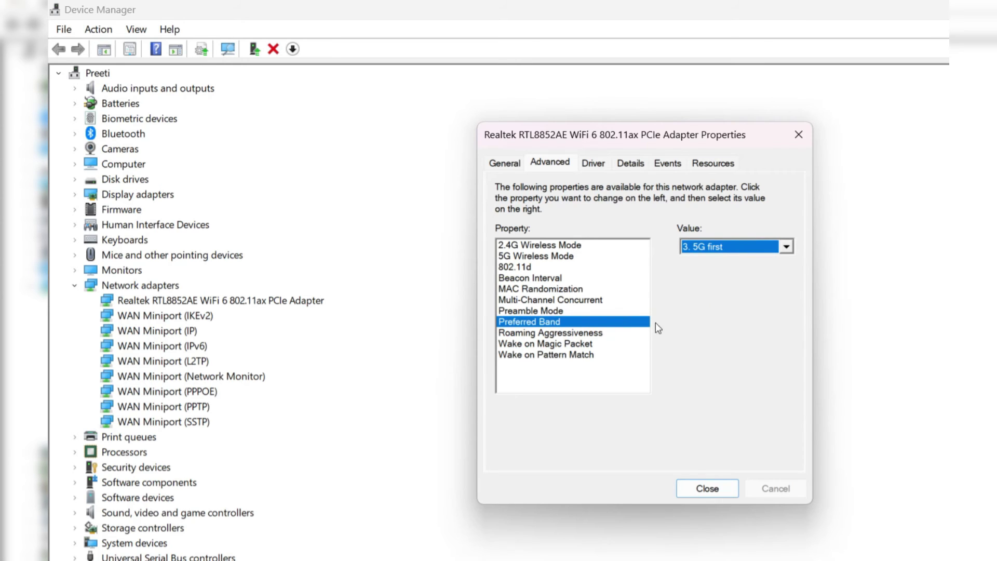
# - Set Roaming Aggressiveness to '2. Lowest'
pyautogui.click(610, 335)
pyautogui.click(700, 248)
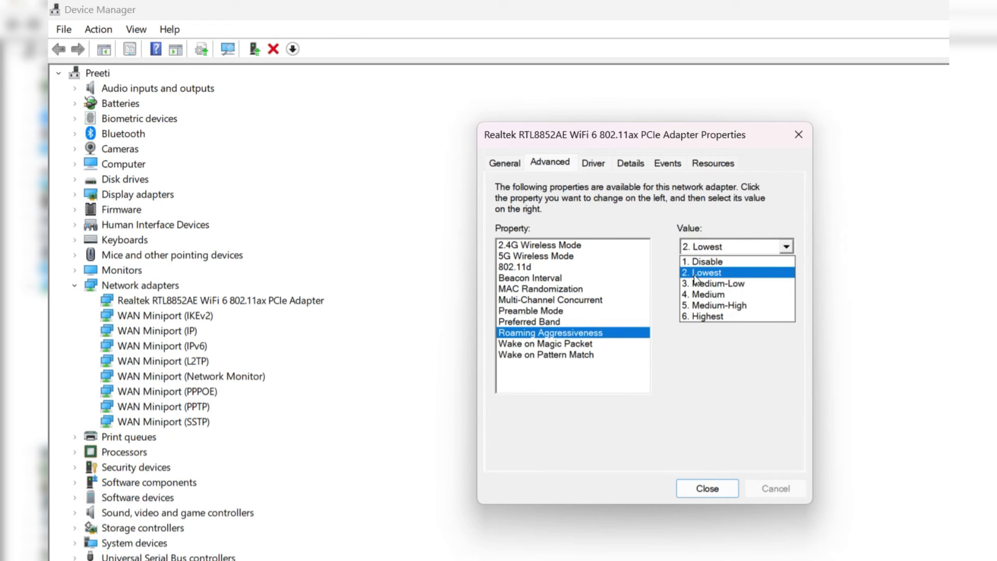
pyautogui.click(711, 272)
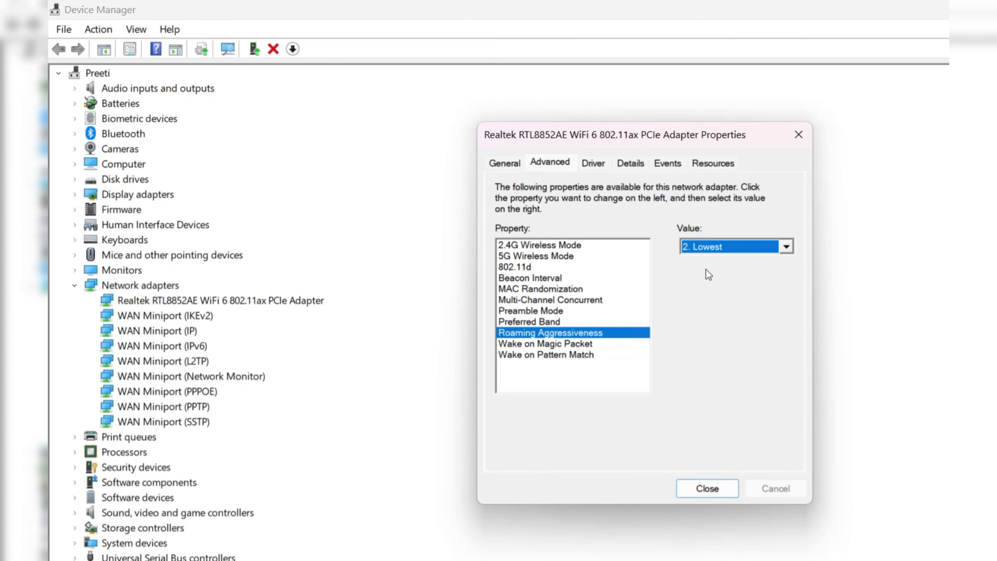
pyautogui.click(721, 250)
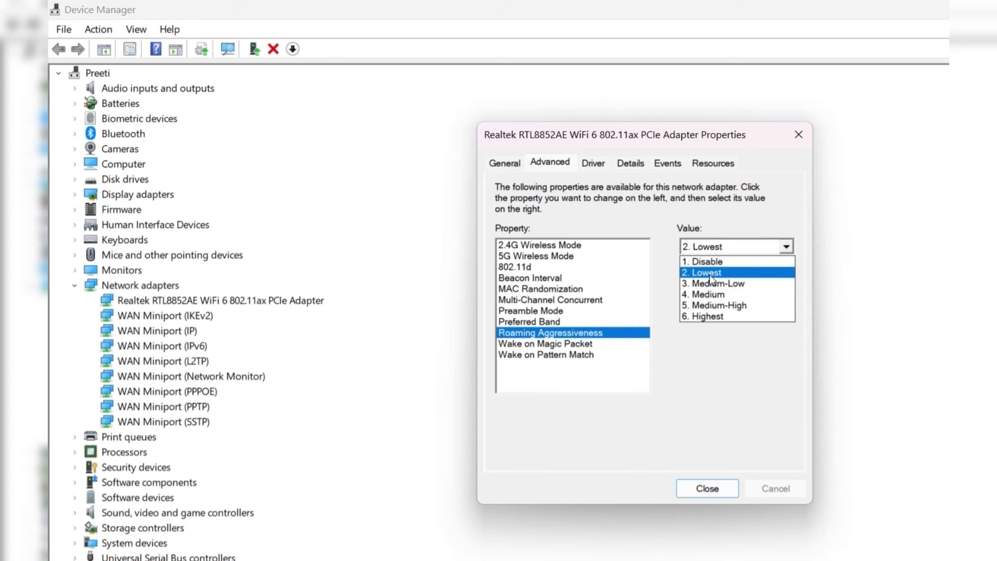
pyautogui.click(753, 273)
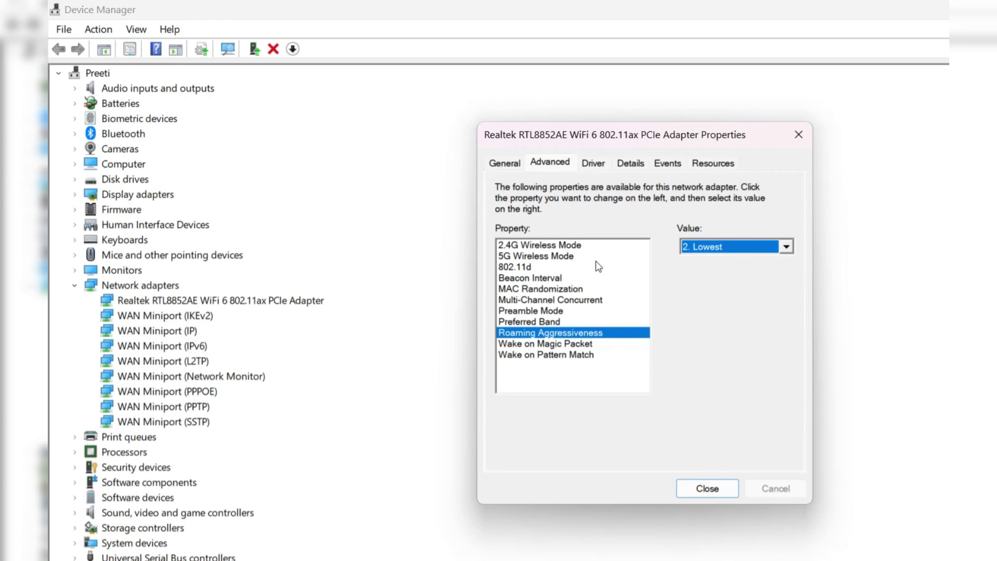
# - Choose IEEE 802.11a/n/ac/ax for the 5G Wireless Mode property, then close Properties
pyautogui.click(554, 260)
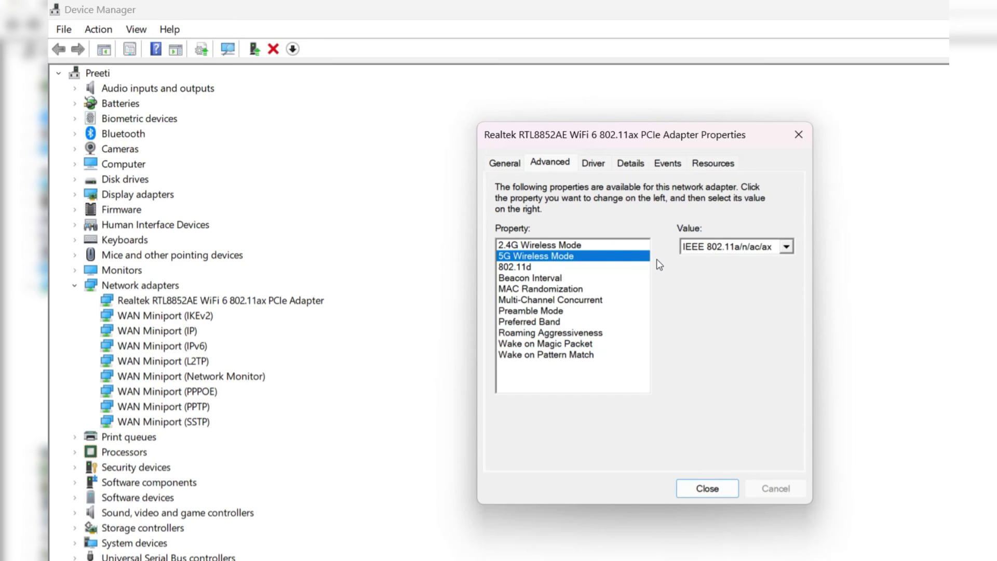
pyautogui.click(691, 253)
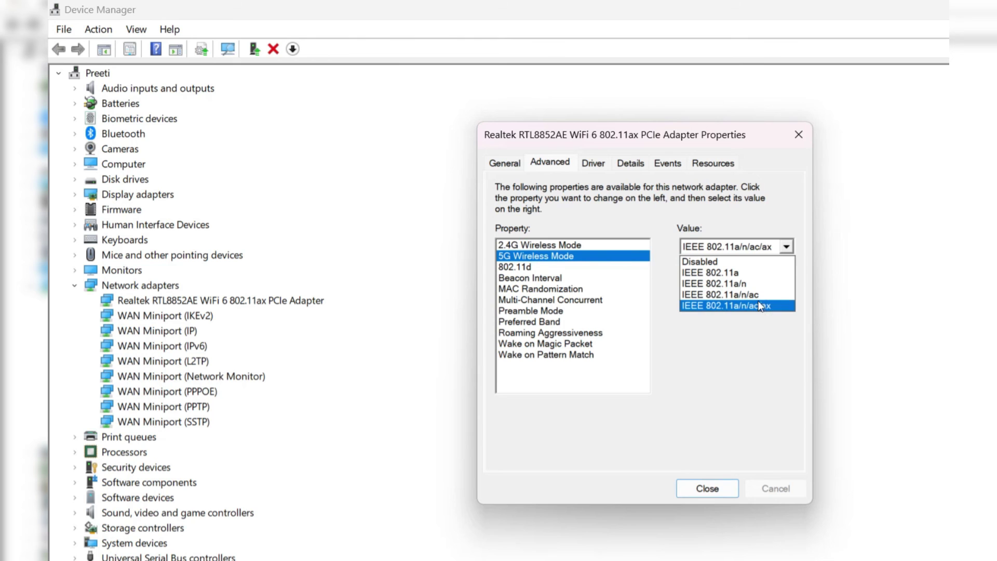
pyautogui.click(759, 305)
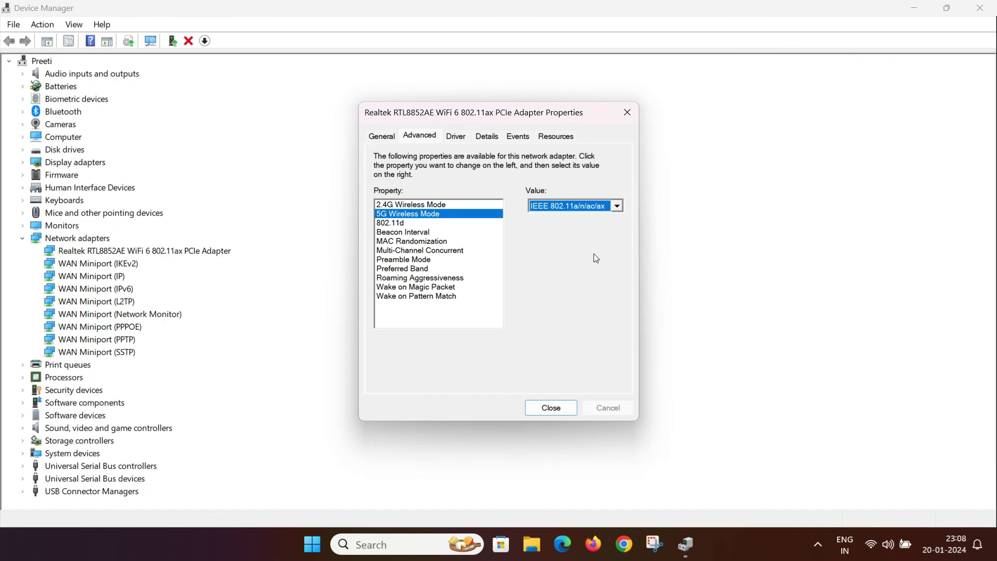
pyautogui.click(564, 412)
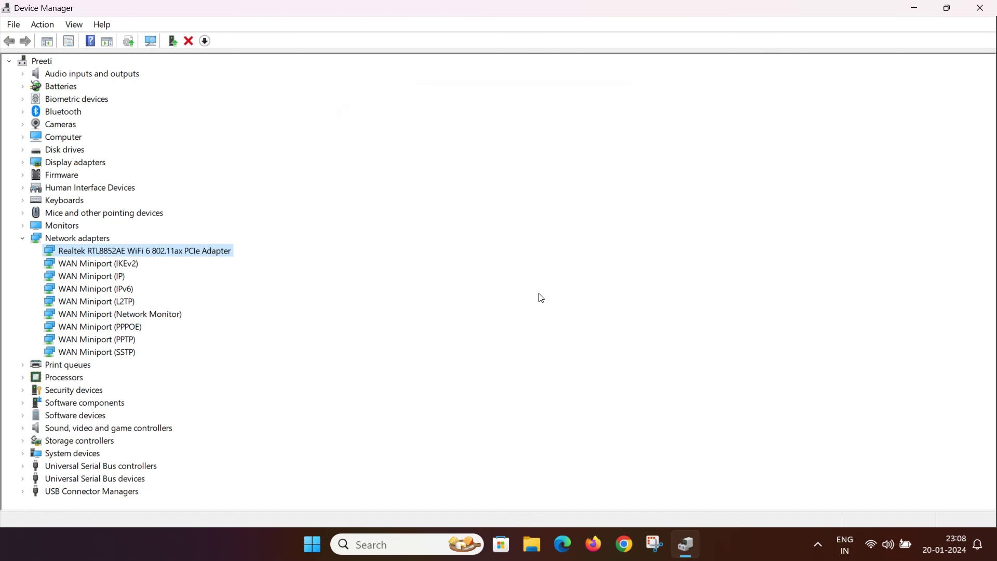
# - Close Device Manager, then back out of the Start menu's power options without restarting
pyautogui.click(980, 9)
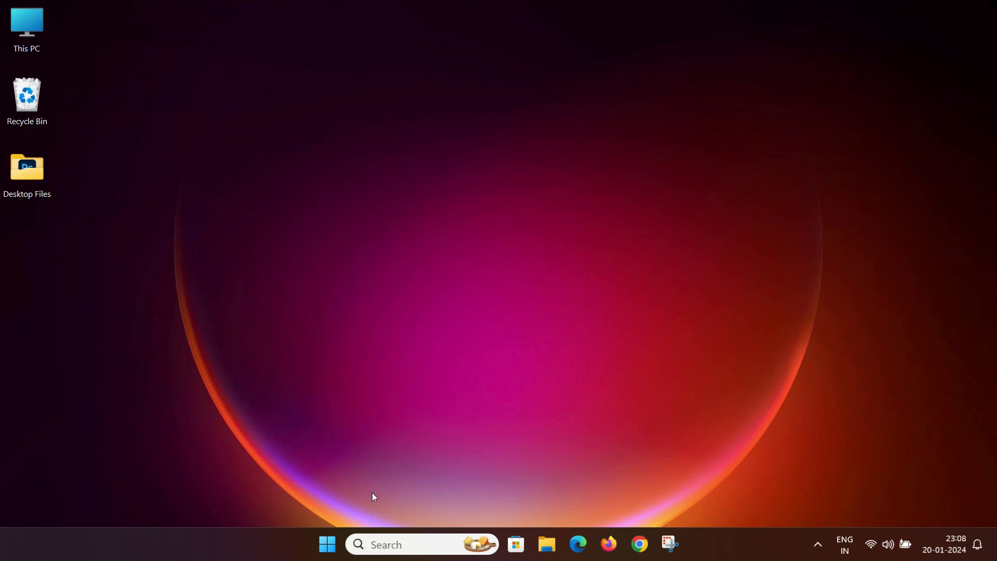
pyautogui.click(315, 547)
pyautogui.click(672, 496)
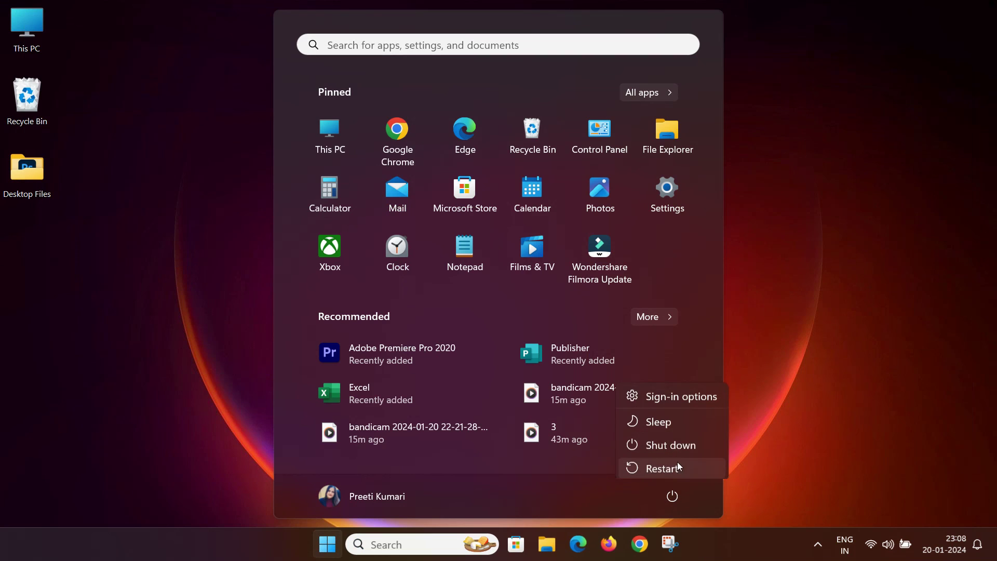
pyautogui.click(771, 395)
pyautogui.click(774, 426)
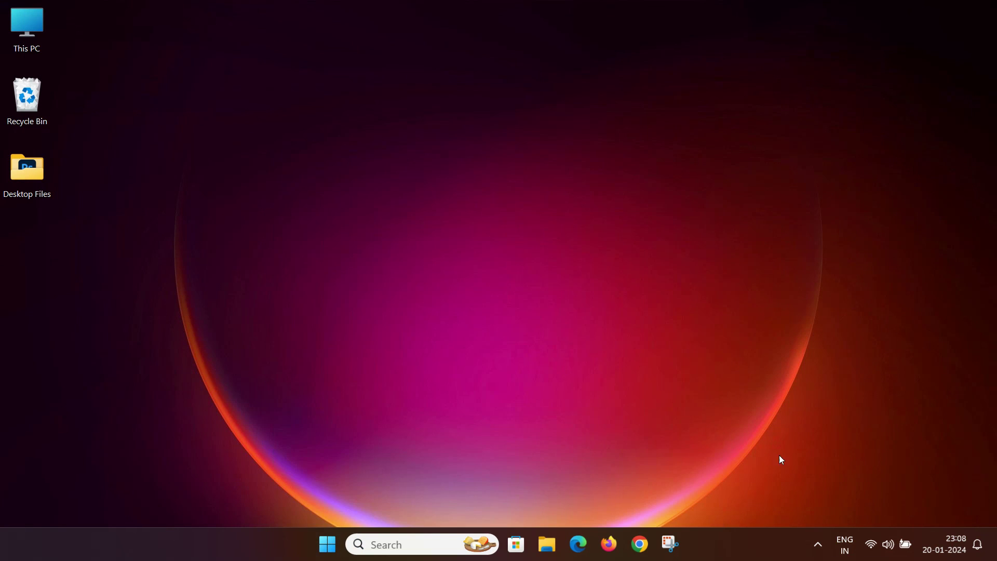
# - Switch Wi-Fi from the 2.4 GHz network to the router's 5 GHz network in Quick Settings
pyautogui.click(872, 545)
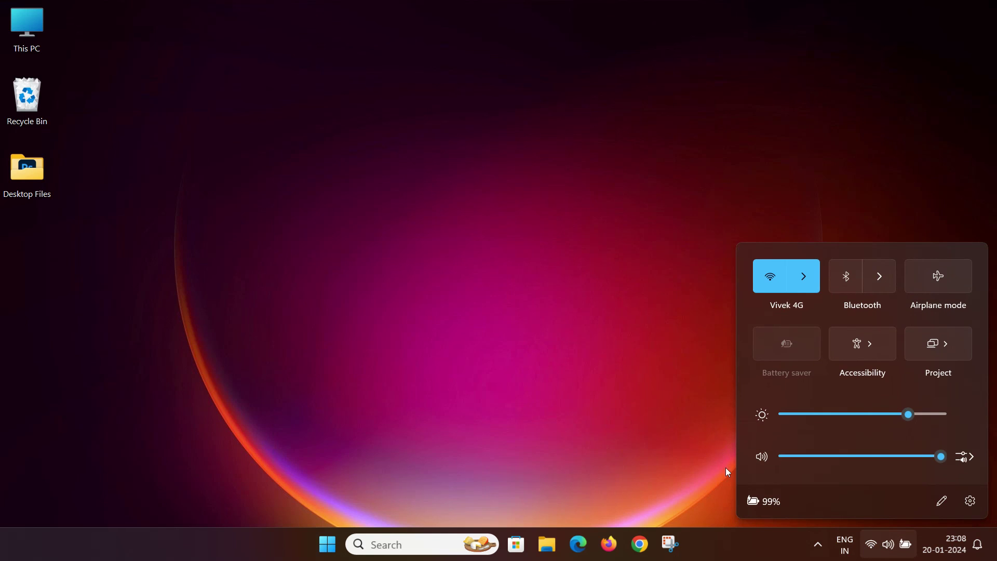
pyautogui.click(802, 278)
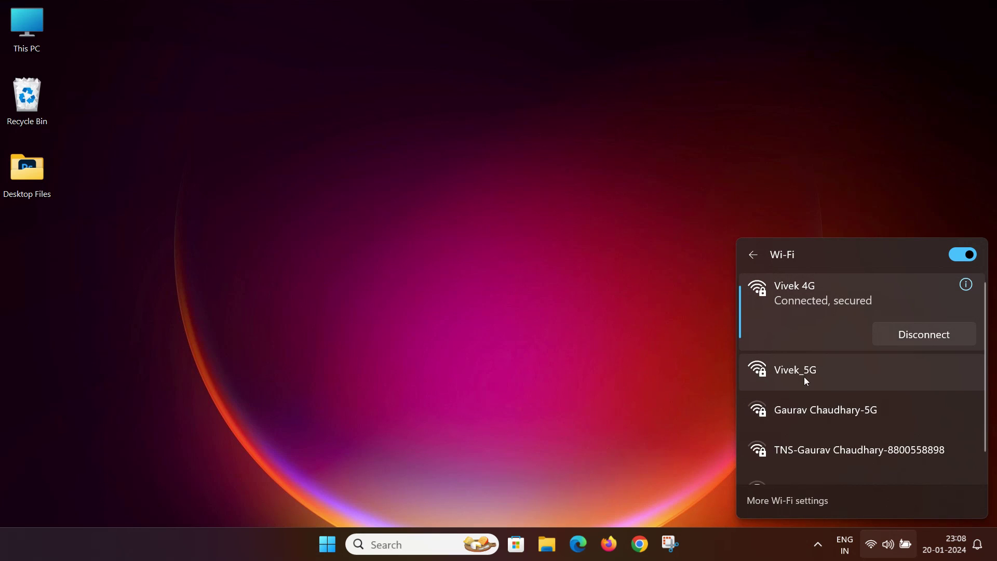
pyautogui.click(799, 374)
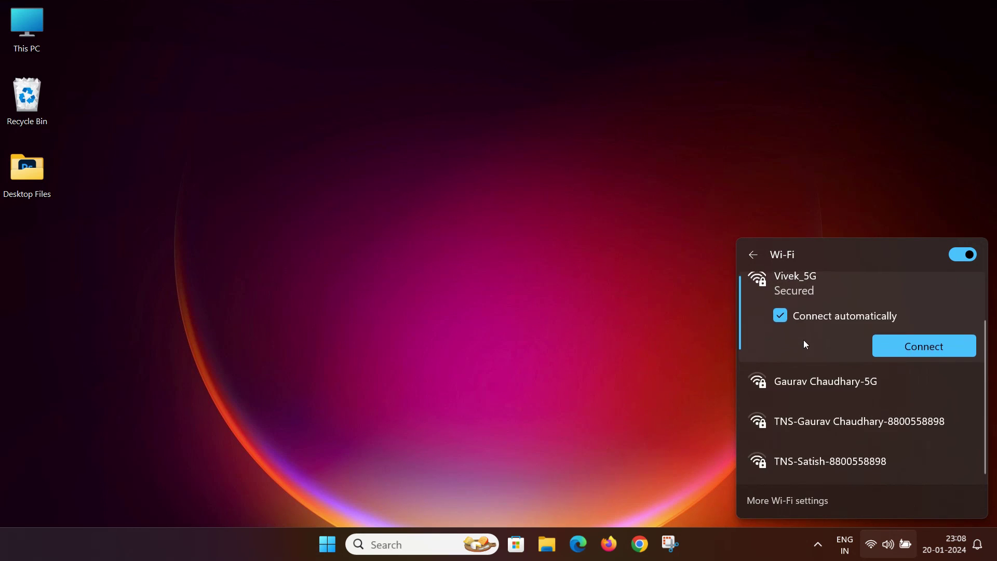
pyautogui.click(897, 399)
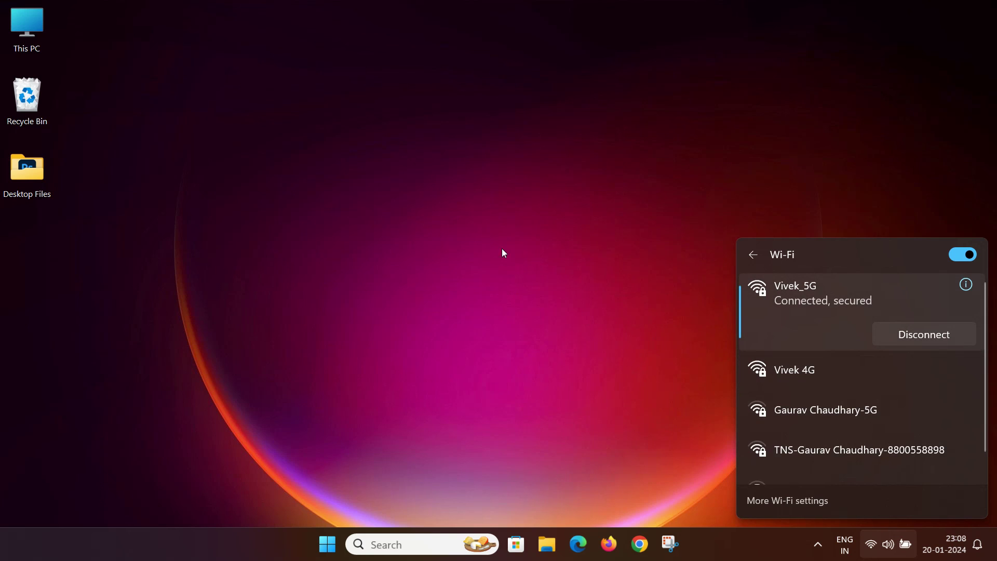
pyautogui.click(486, 258)
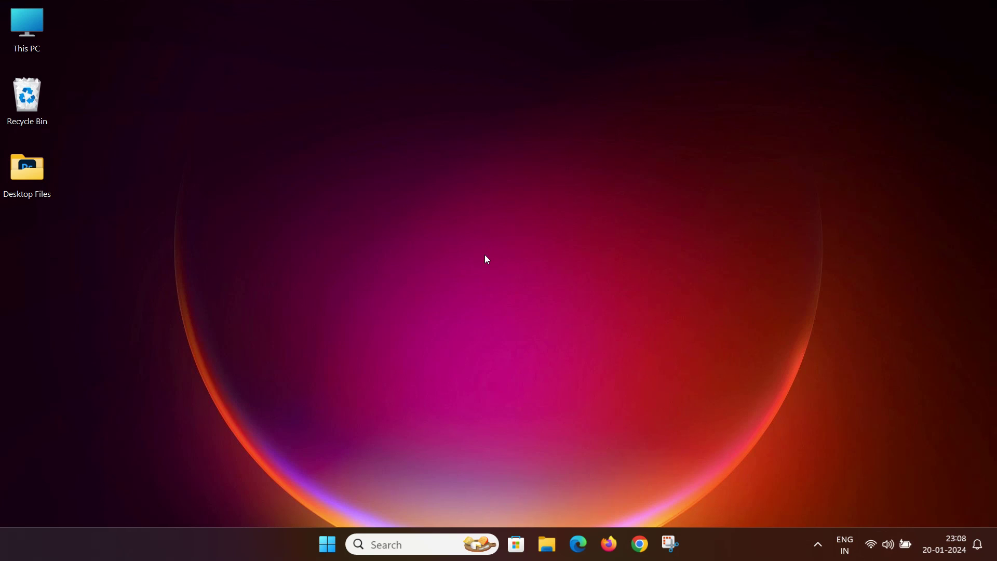